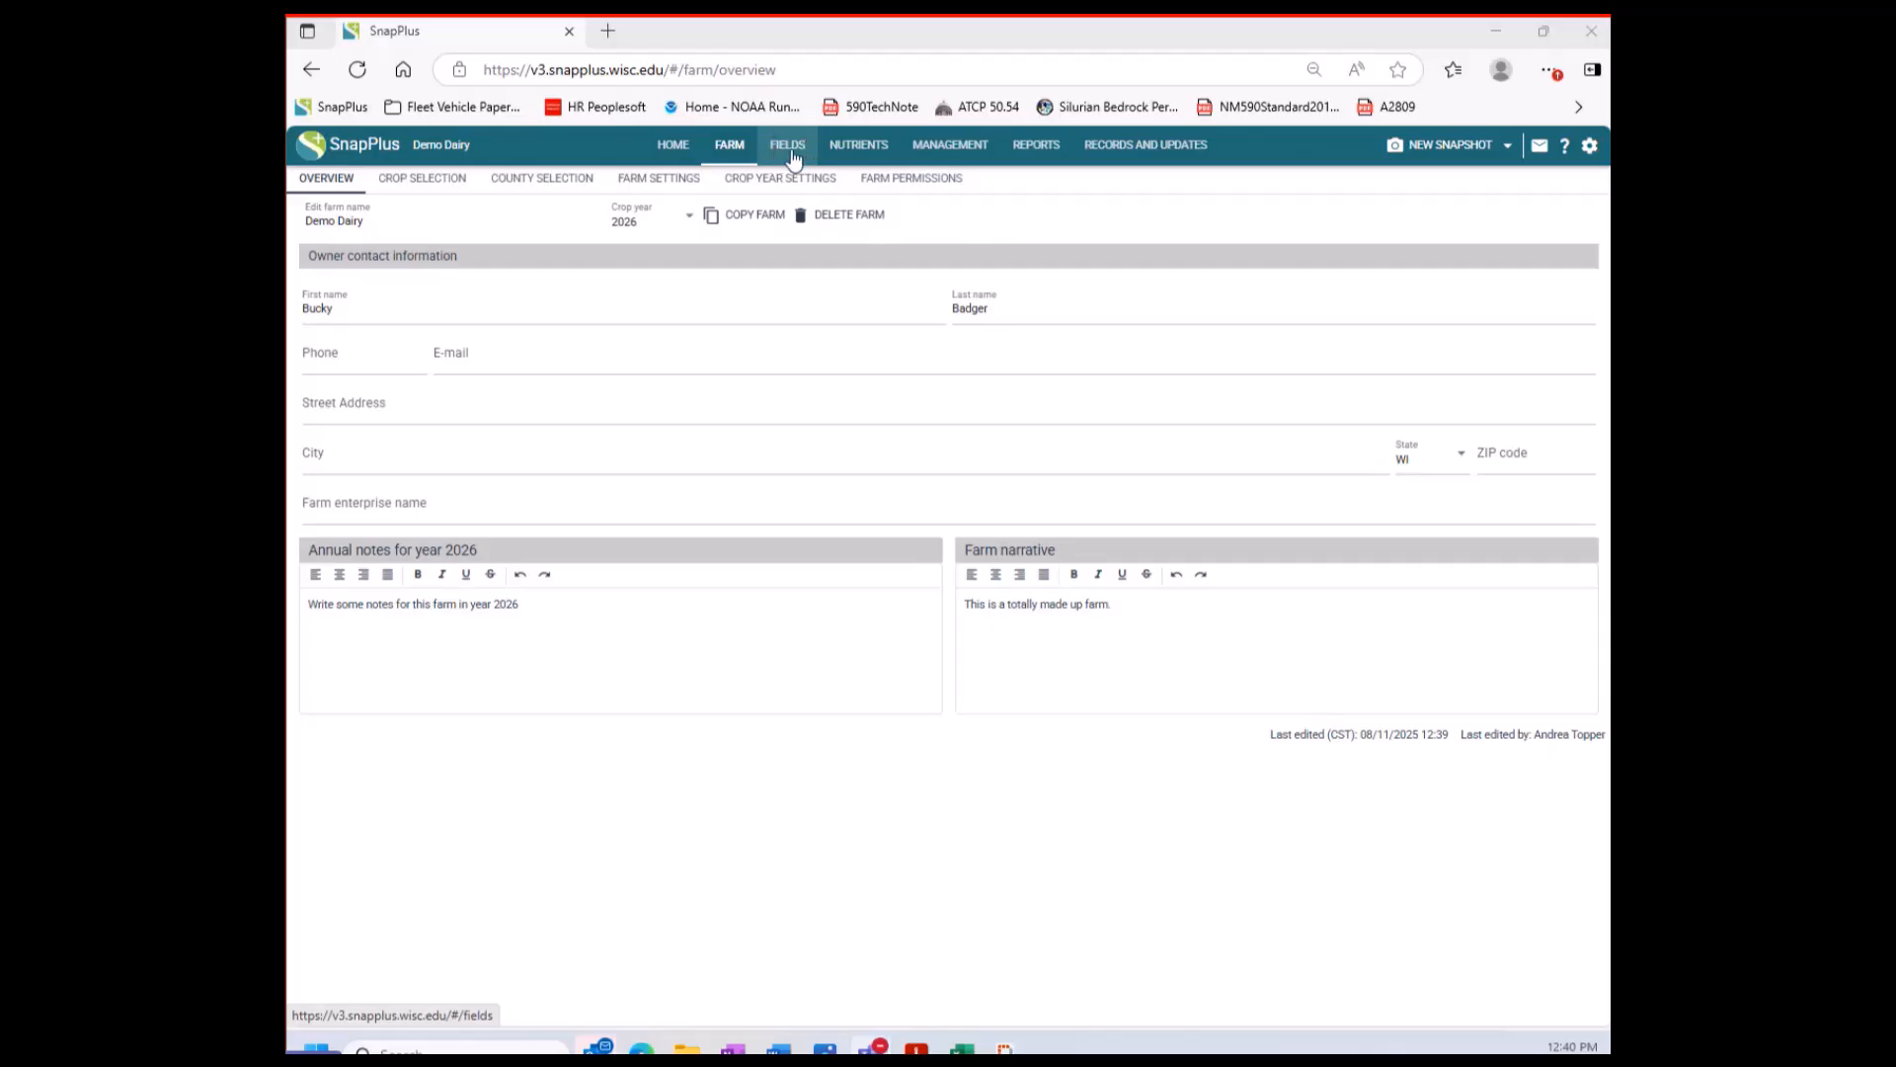
Add a new soil test to field 1 and date it 07/07/2025.
left_click(792, 158)
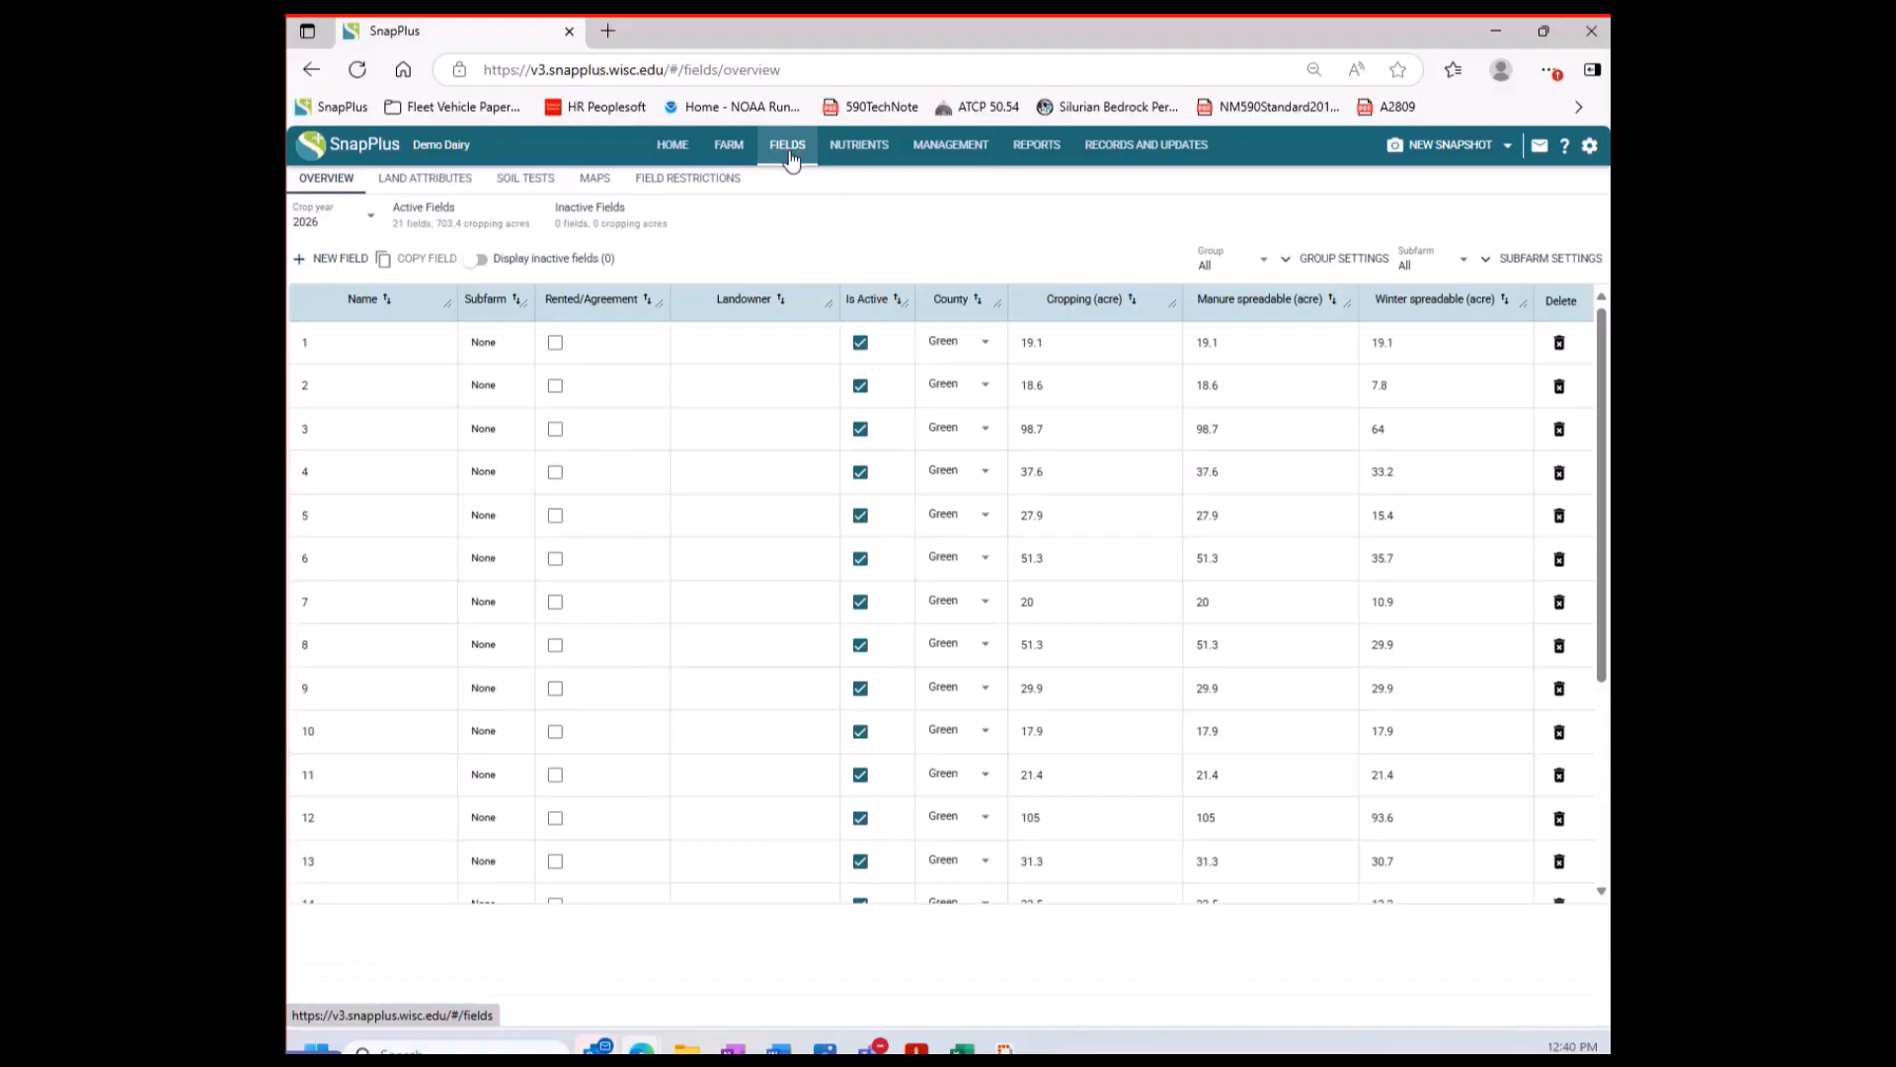
left_click(534, 193)
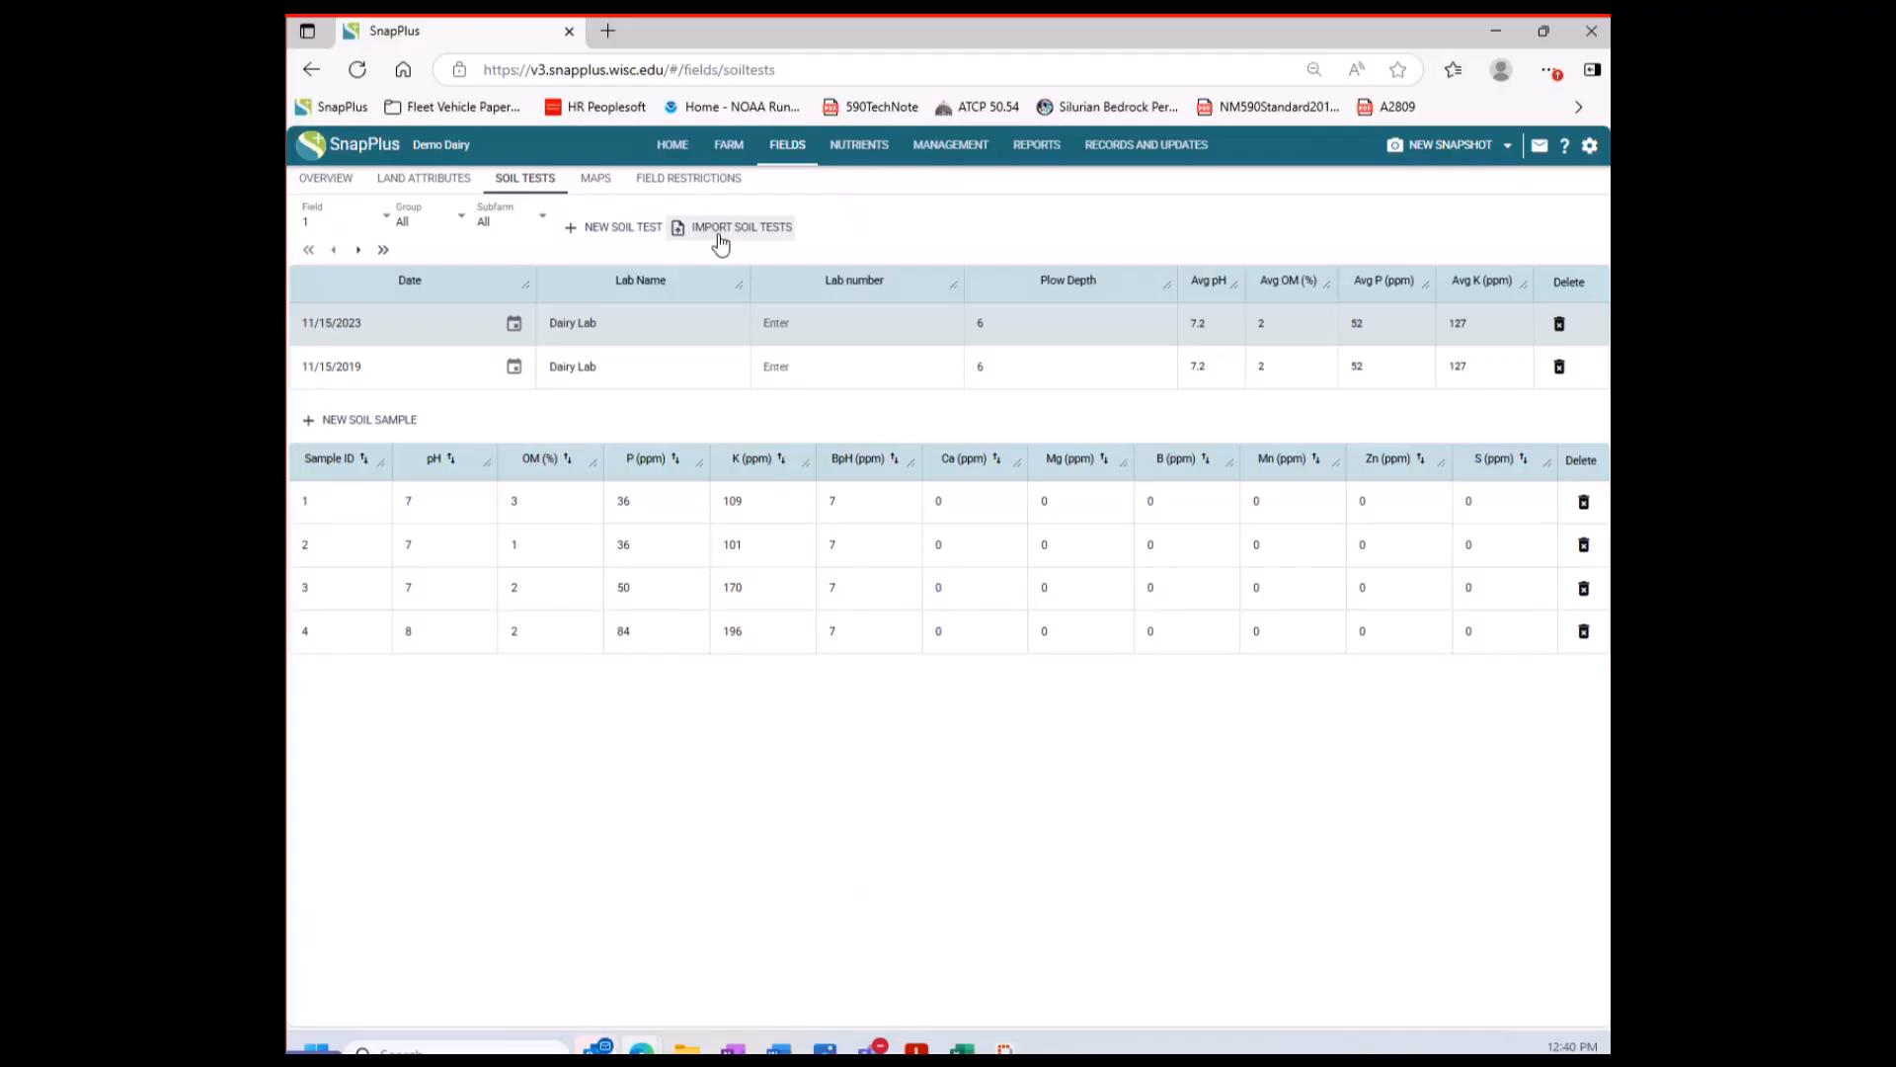
left_click(616, 229)
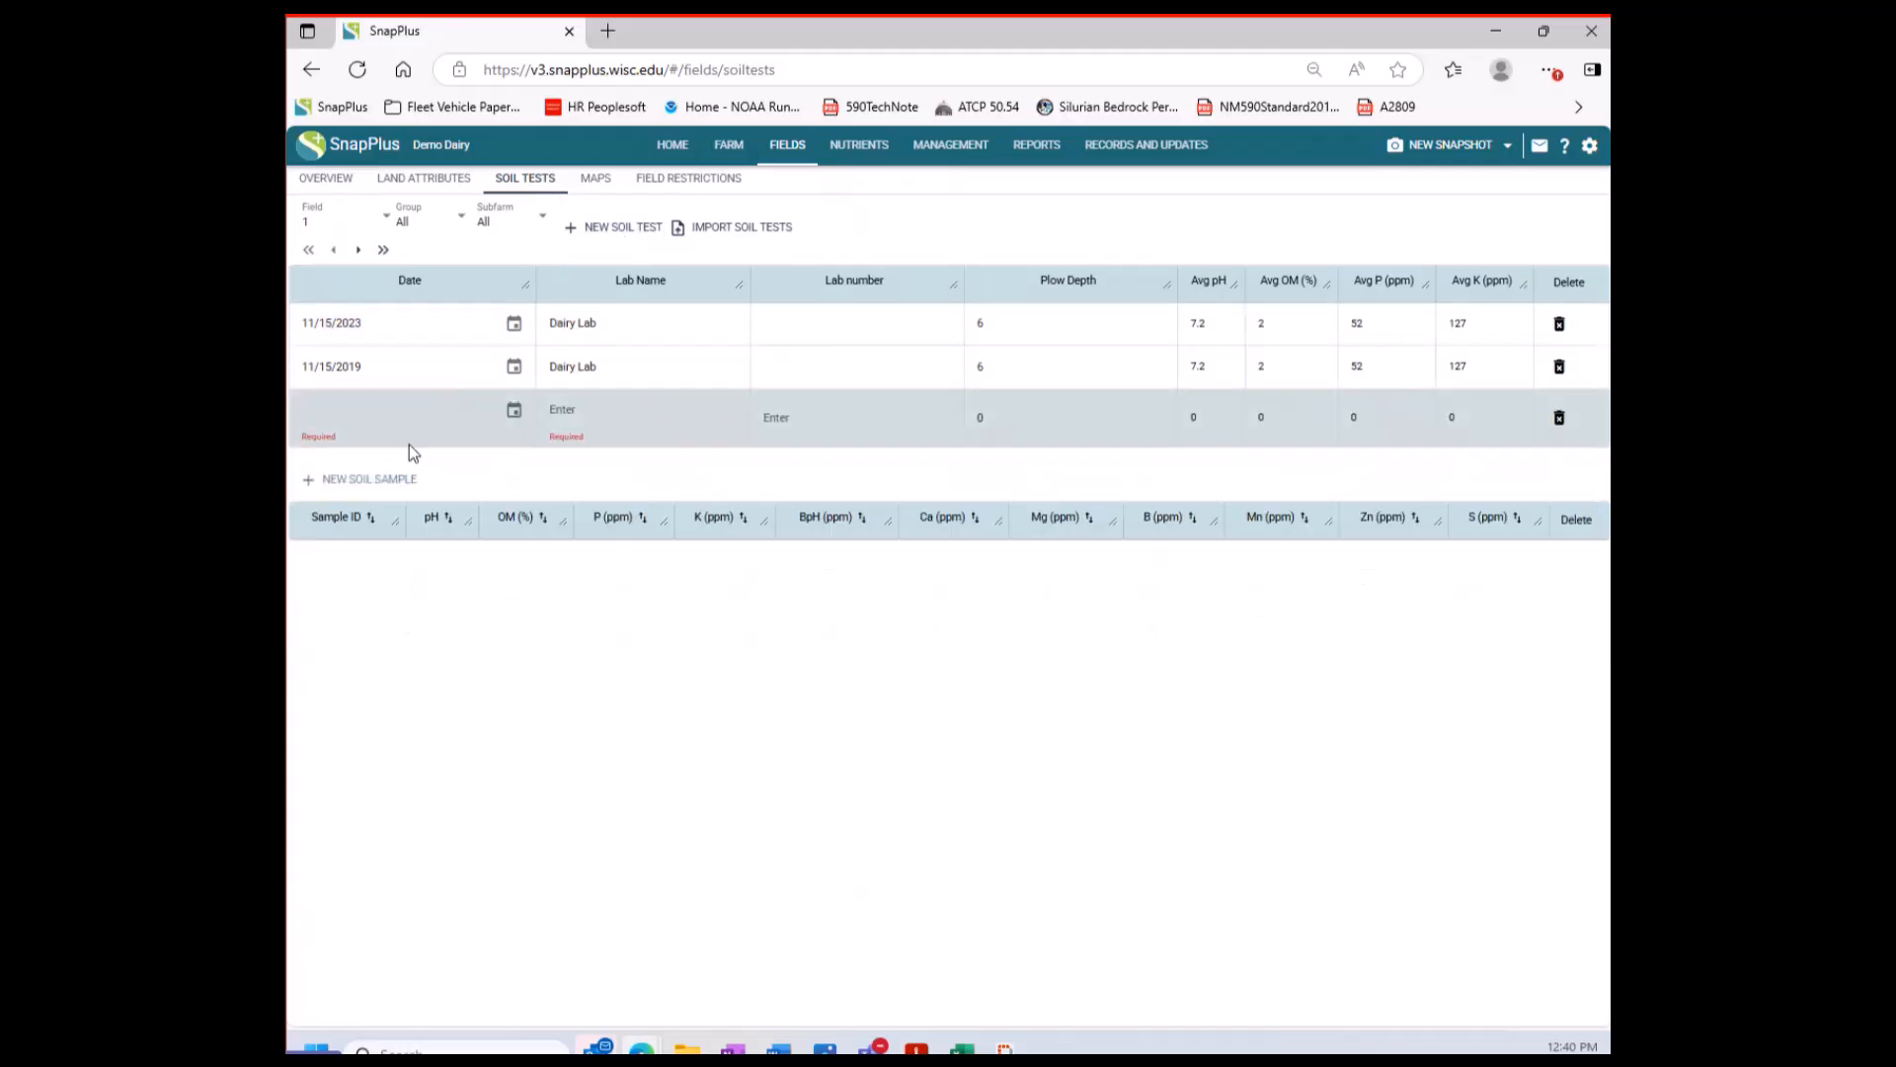
left_click(514, 410)
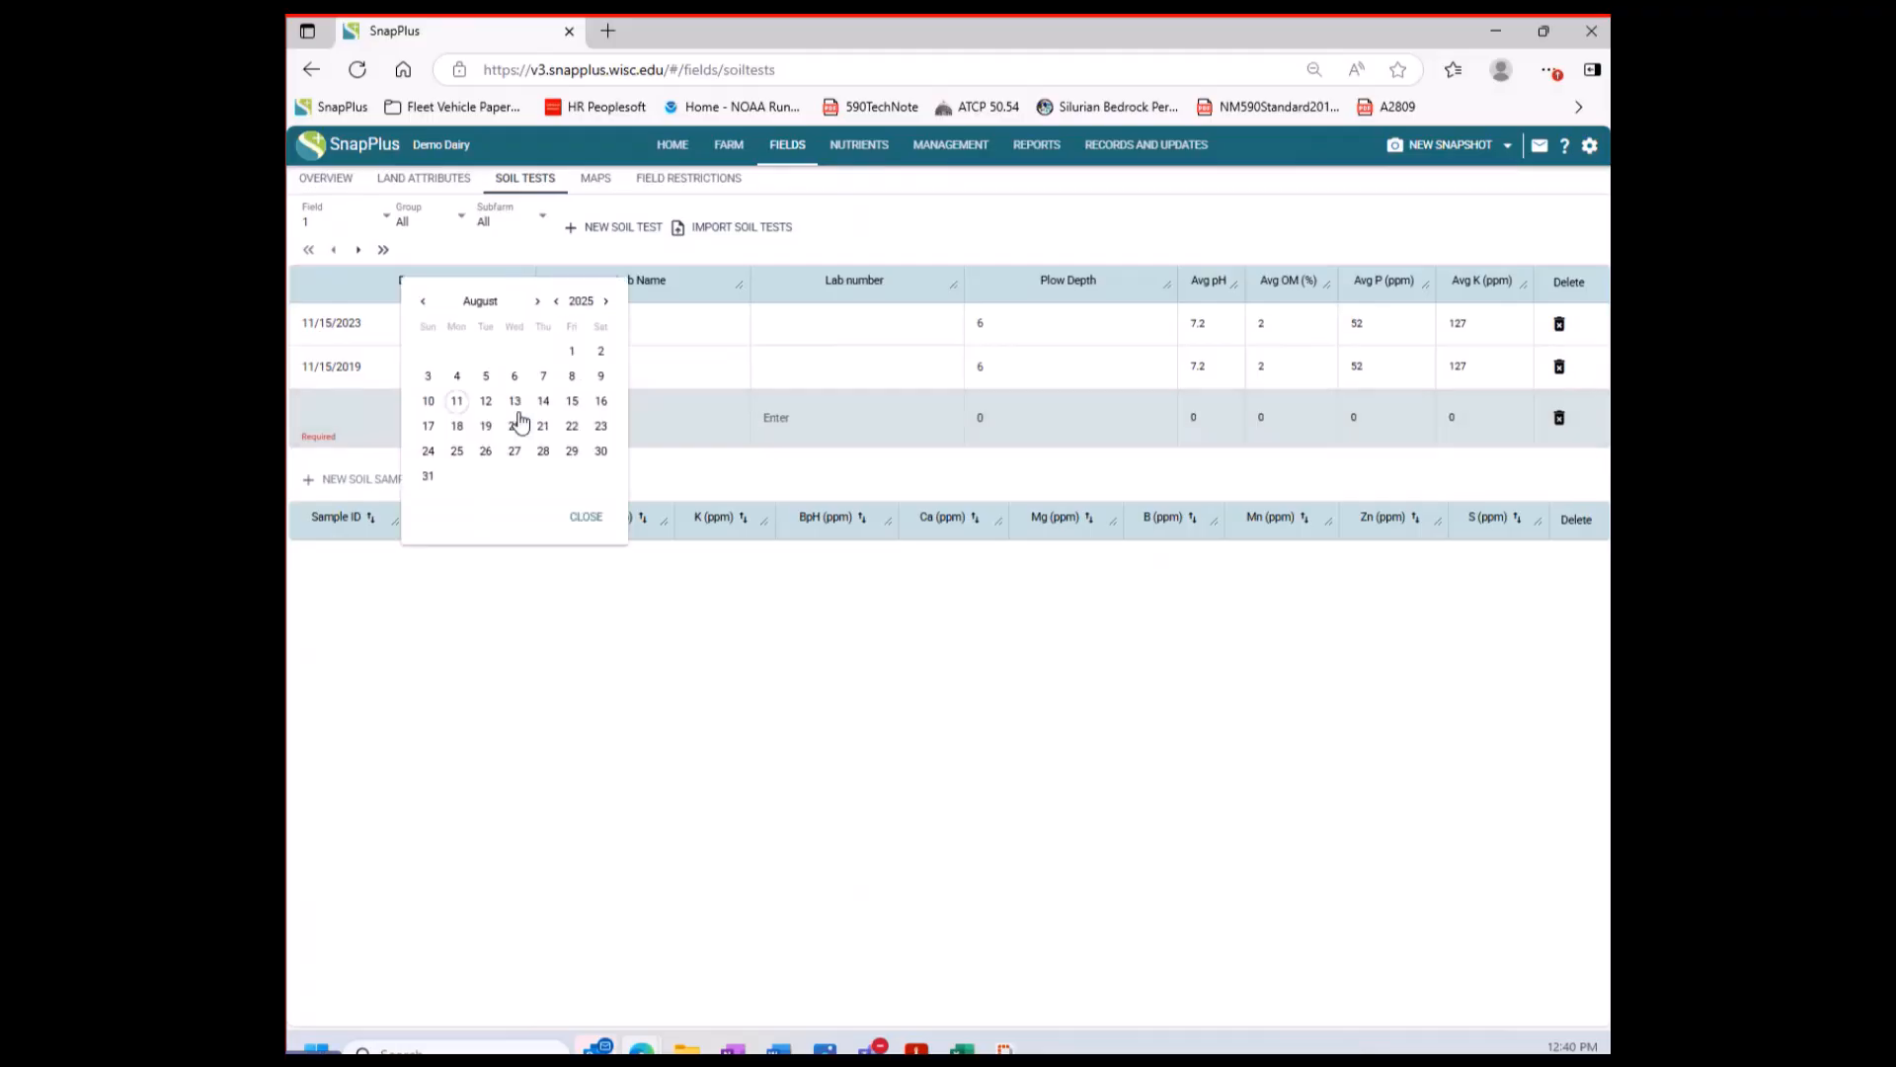
left_click(422, 302)
left_click(457, 377)
left_click(585, 516)
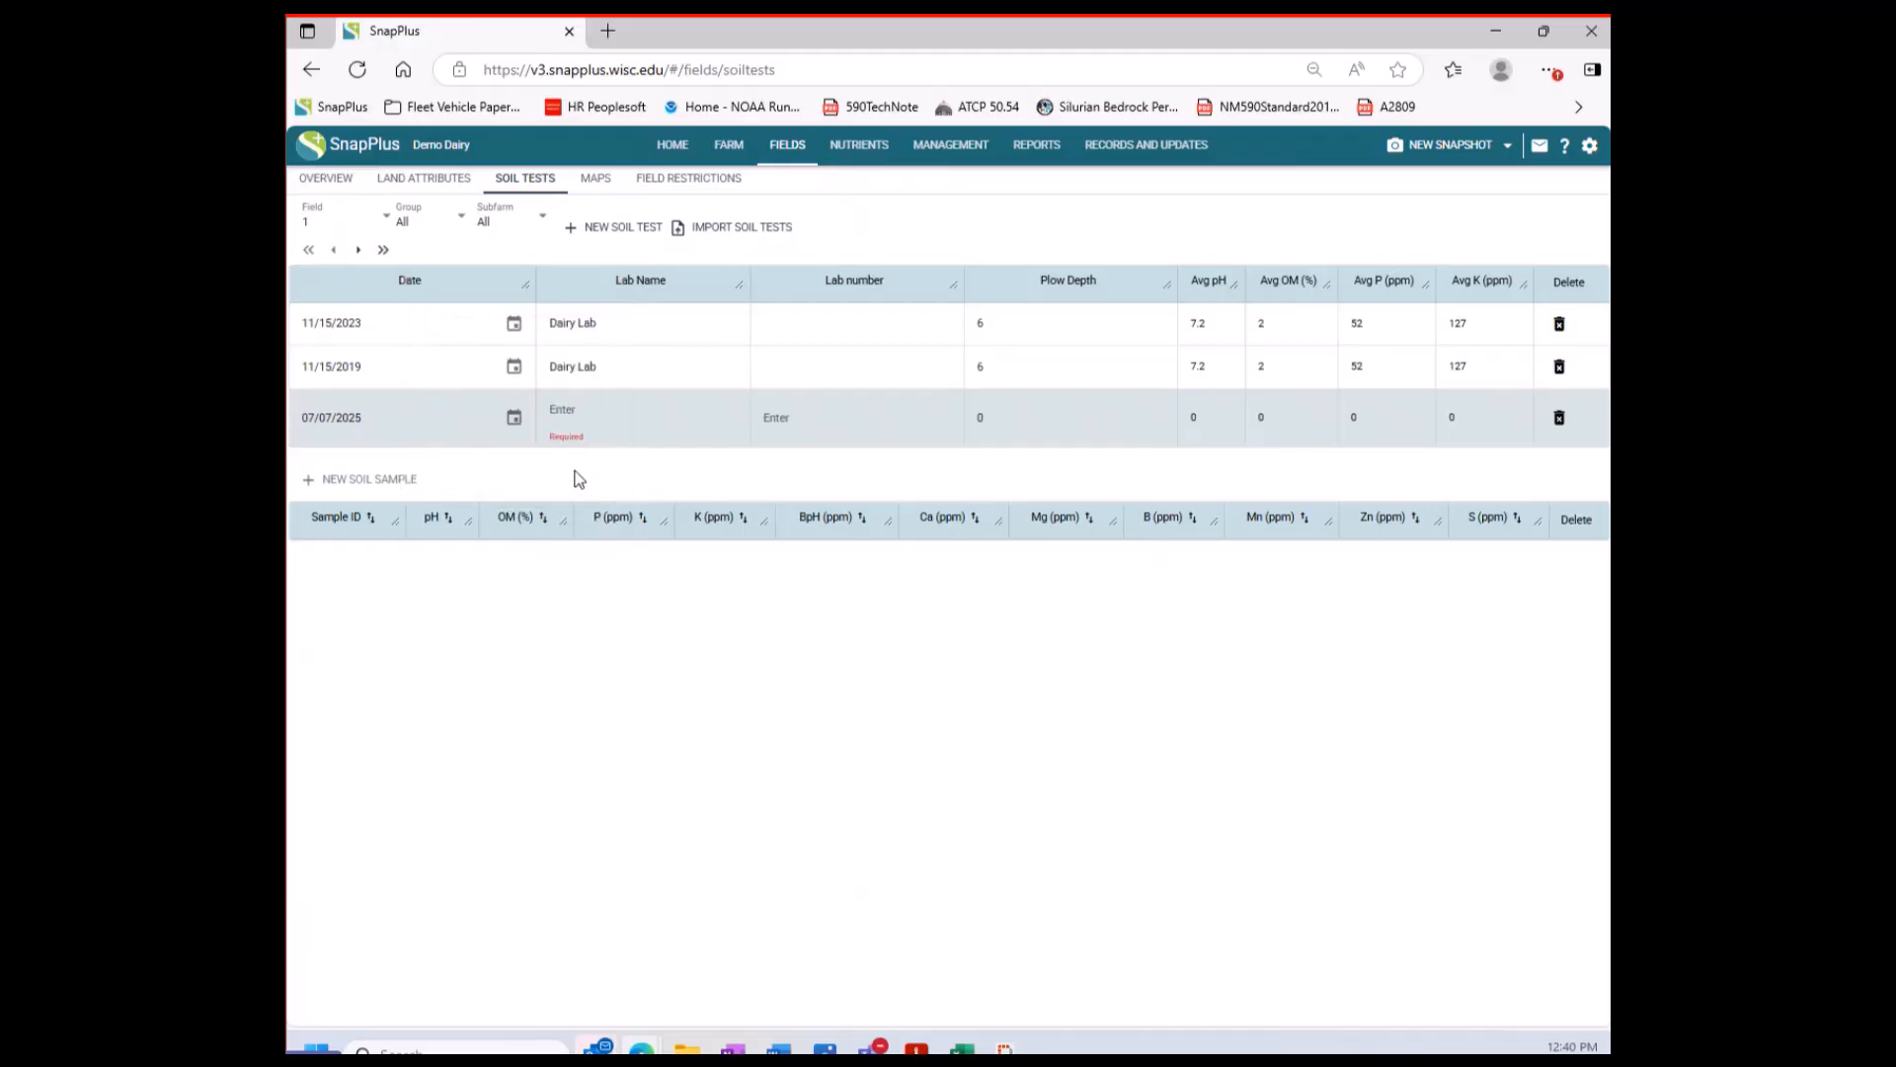
Set the new soil test's lab name to Dairy Lab and its plow depth to 6.
left_click(669, 401)
type("Da")
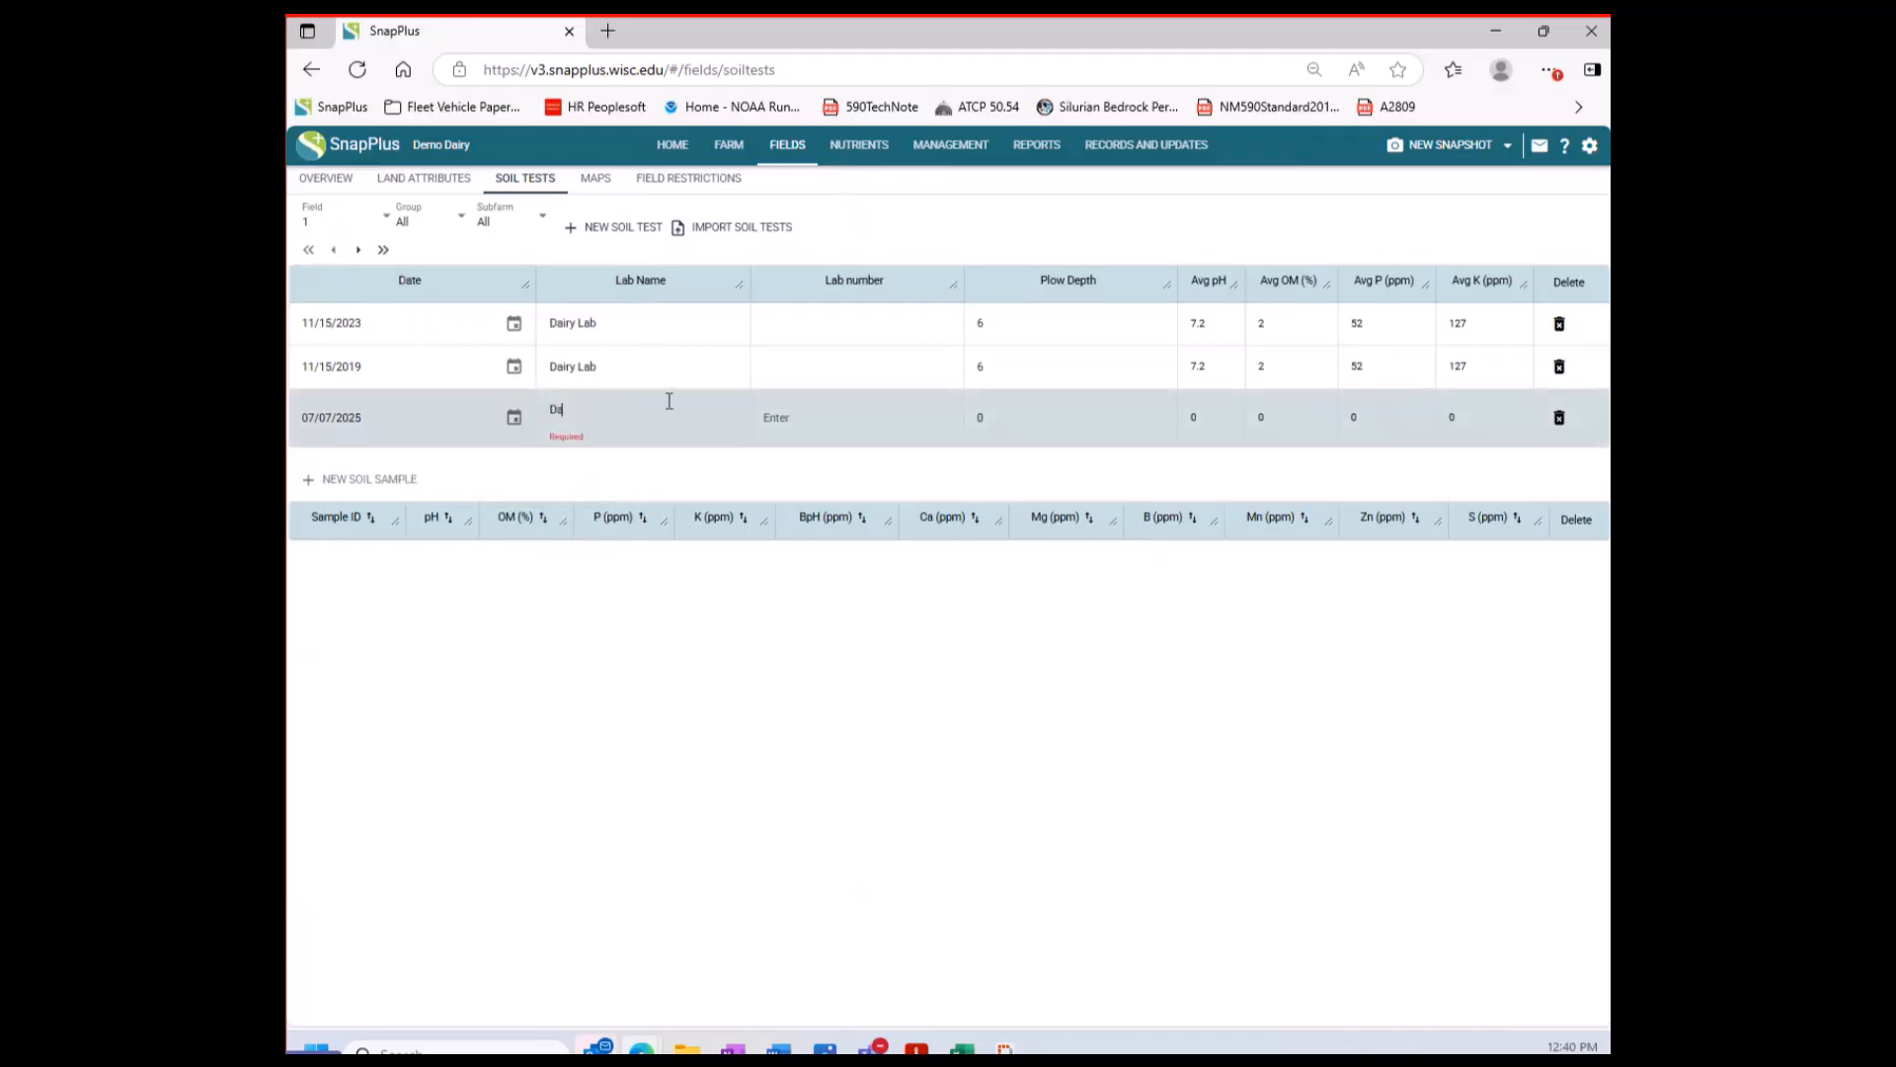
type("iry Lab")
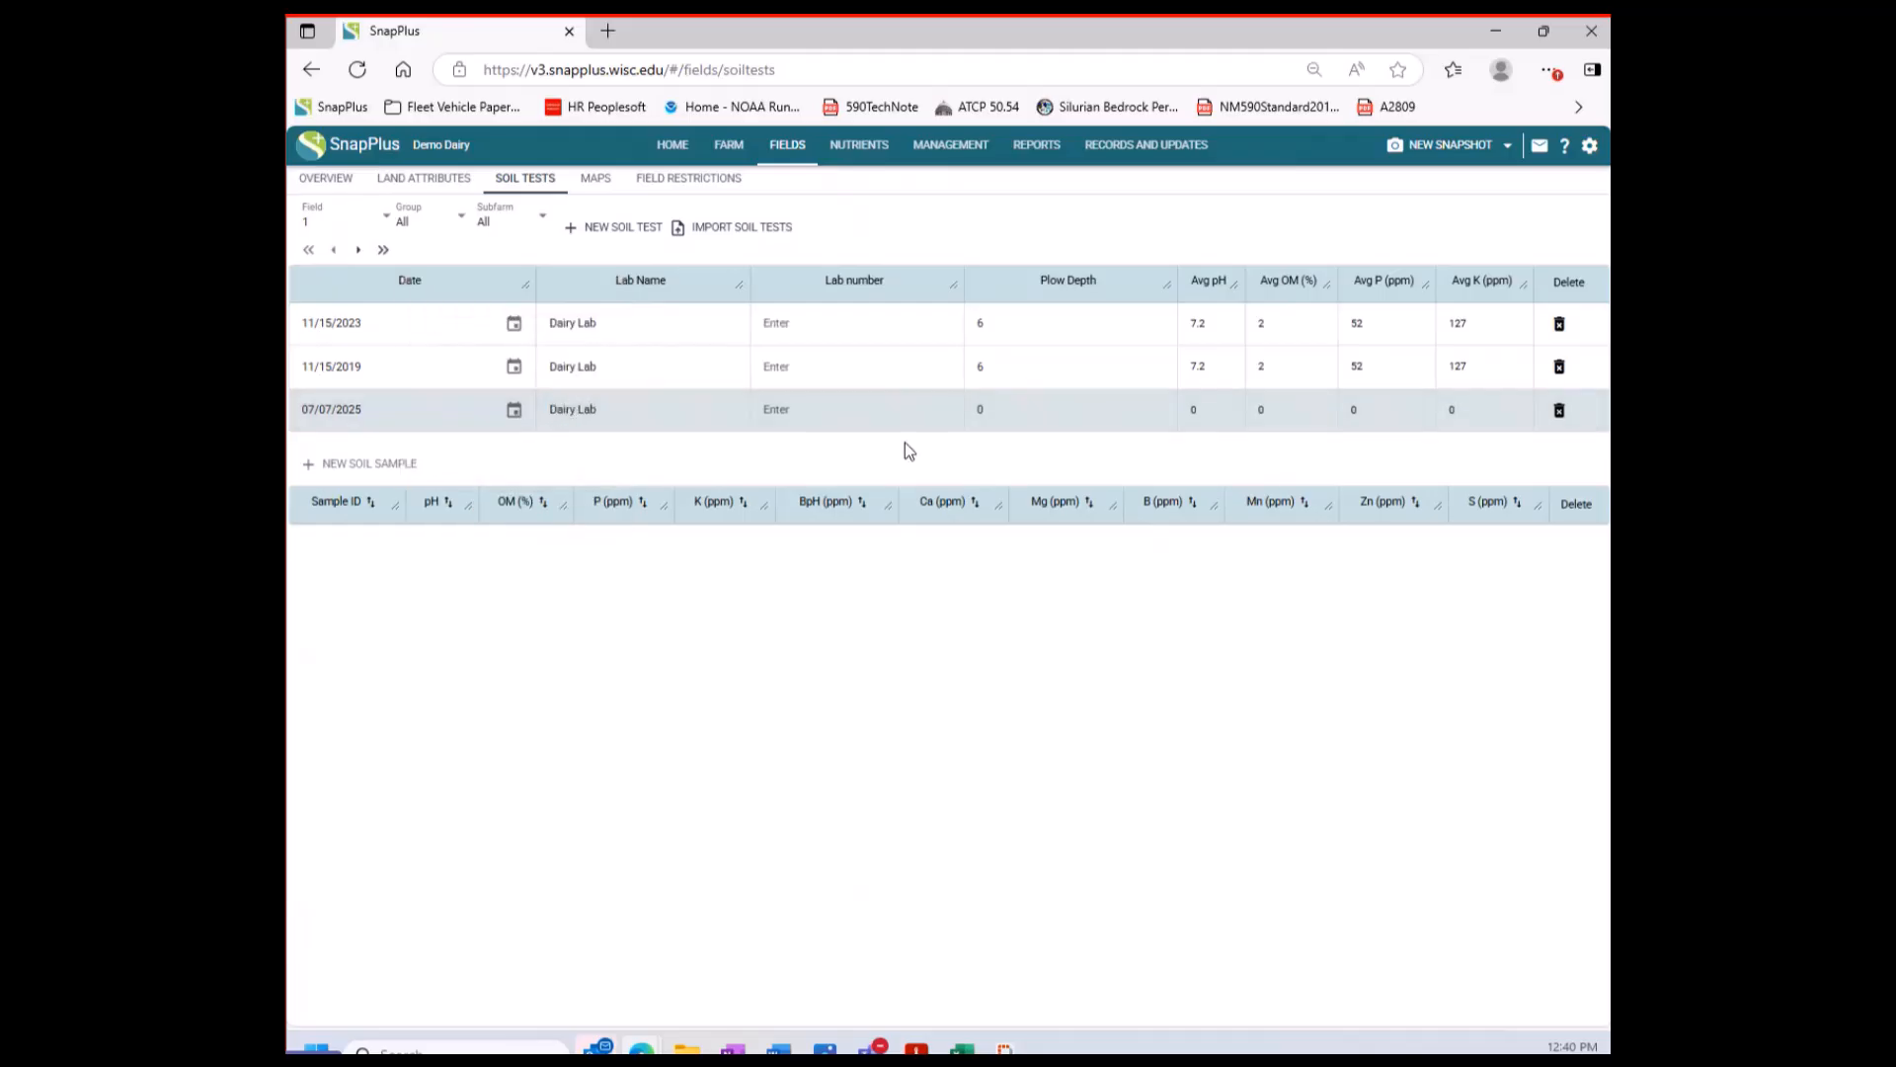
left_click(1009, 411)
type("6")
left_click(966, 451)
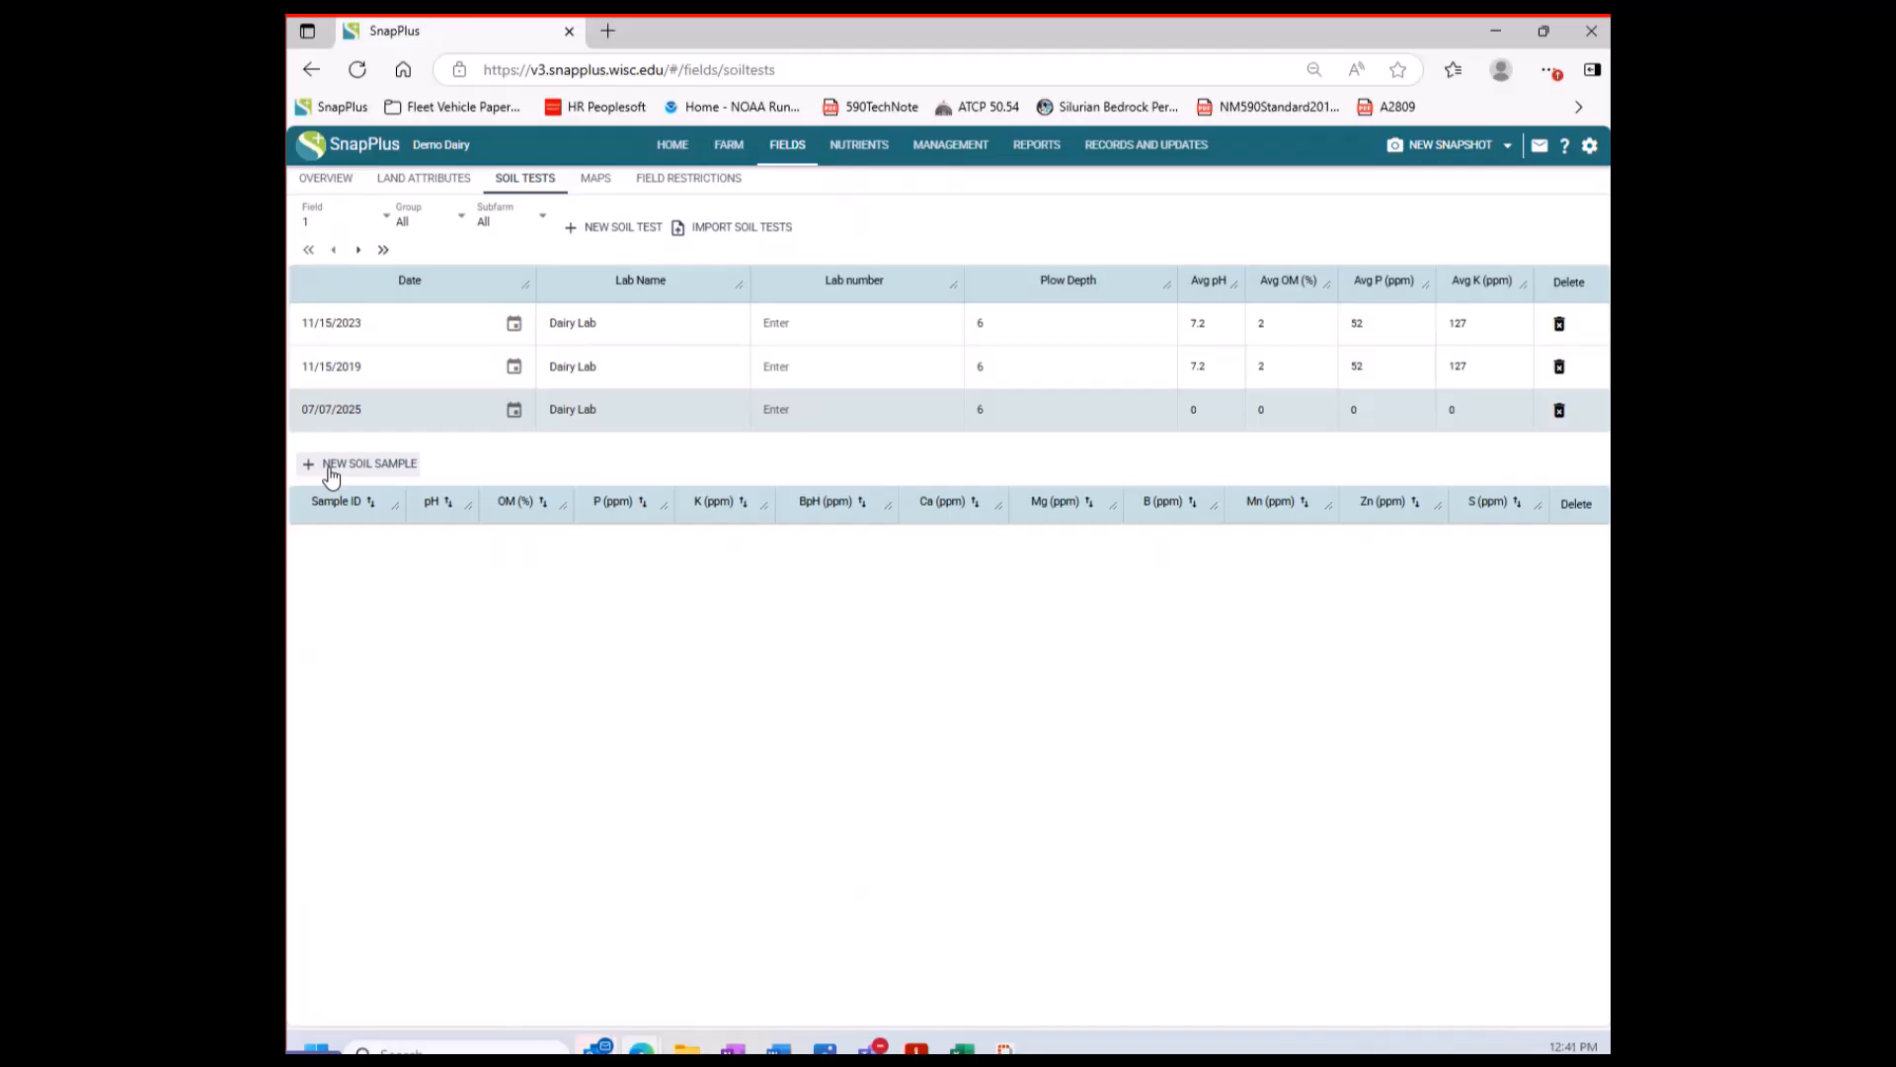
Add soil sample 1 to the 07/07/2025 test with pH 7, OM 2.4%, P 24 ppm and K 130 ppm.
left_click(330, 465)
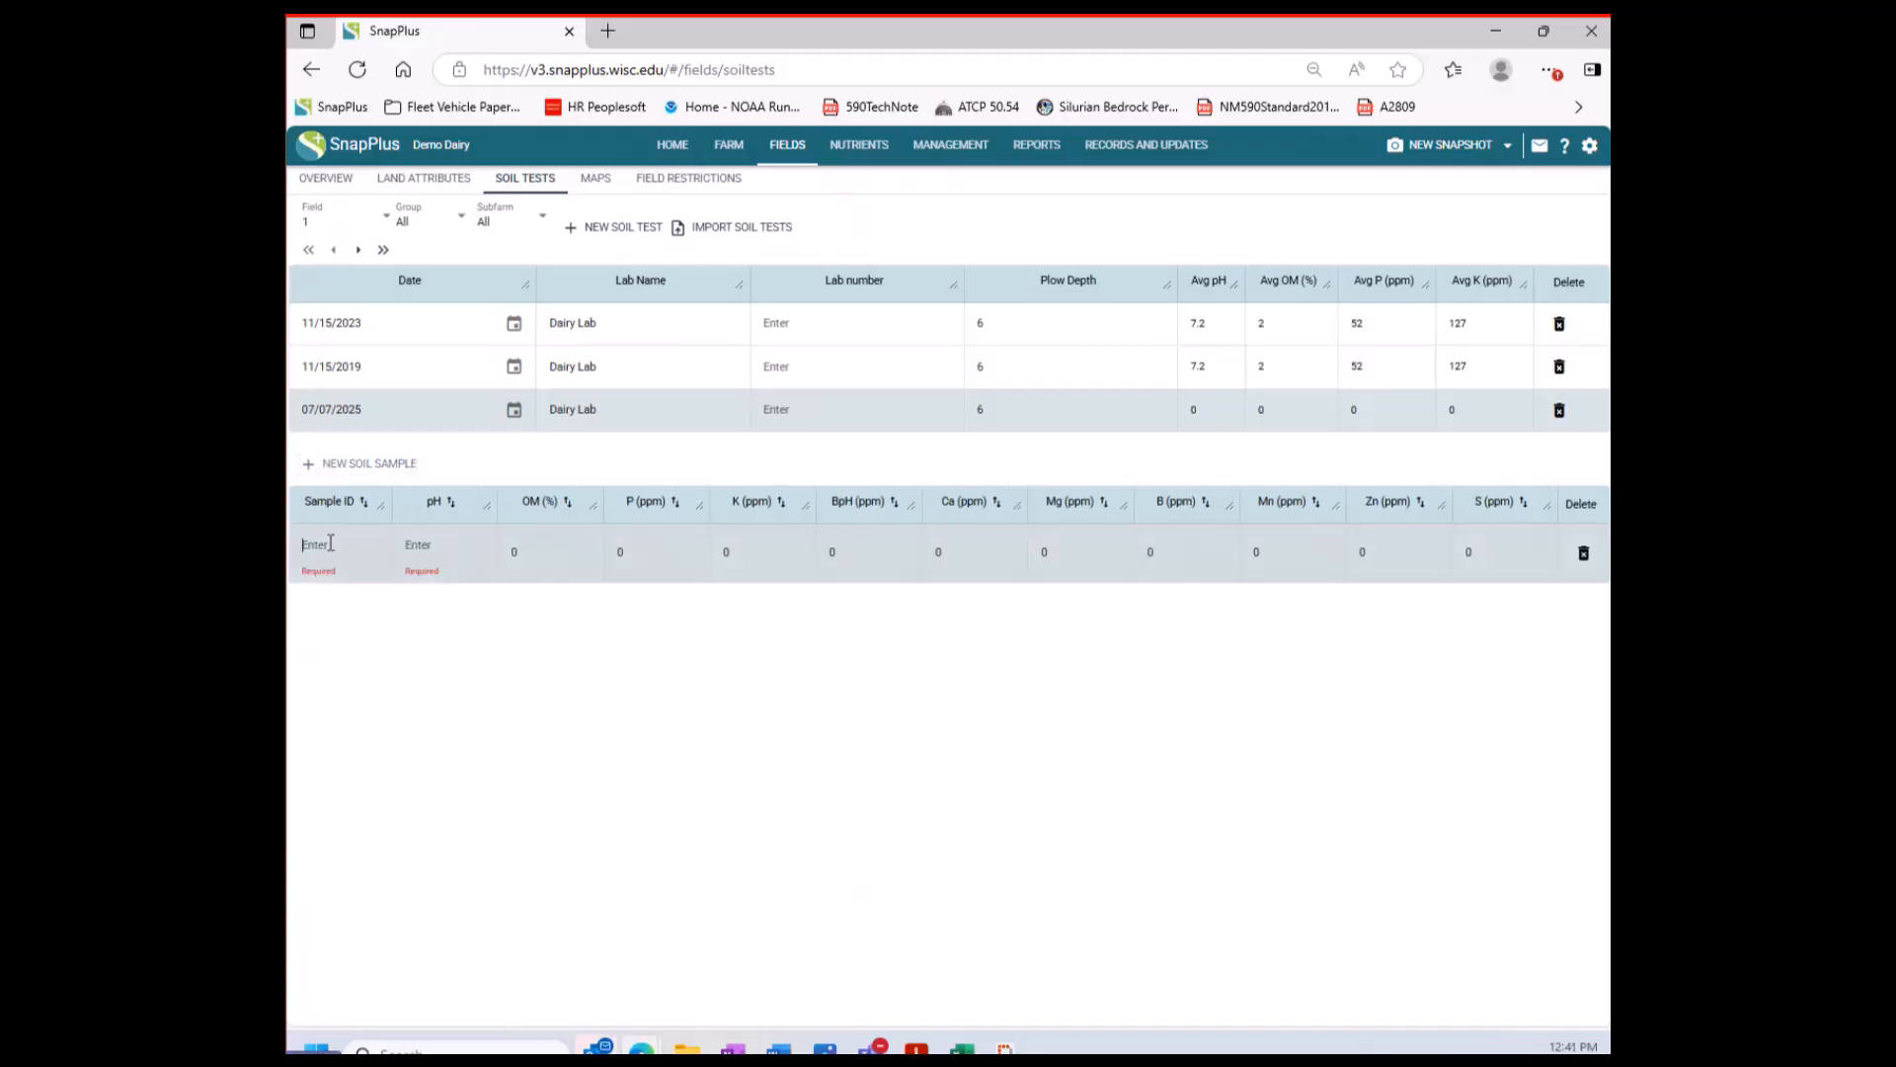
type("1")
left_click(431, 558)
type("7")
key("Tab")
type("2.4")
key("Tab")
type("24")
key("Tab")
type("130")
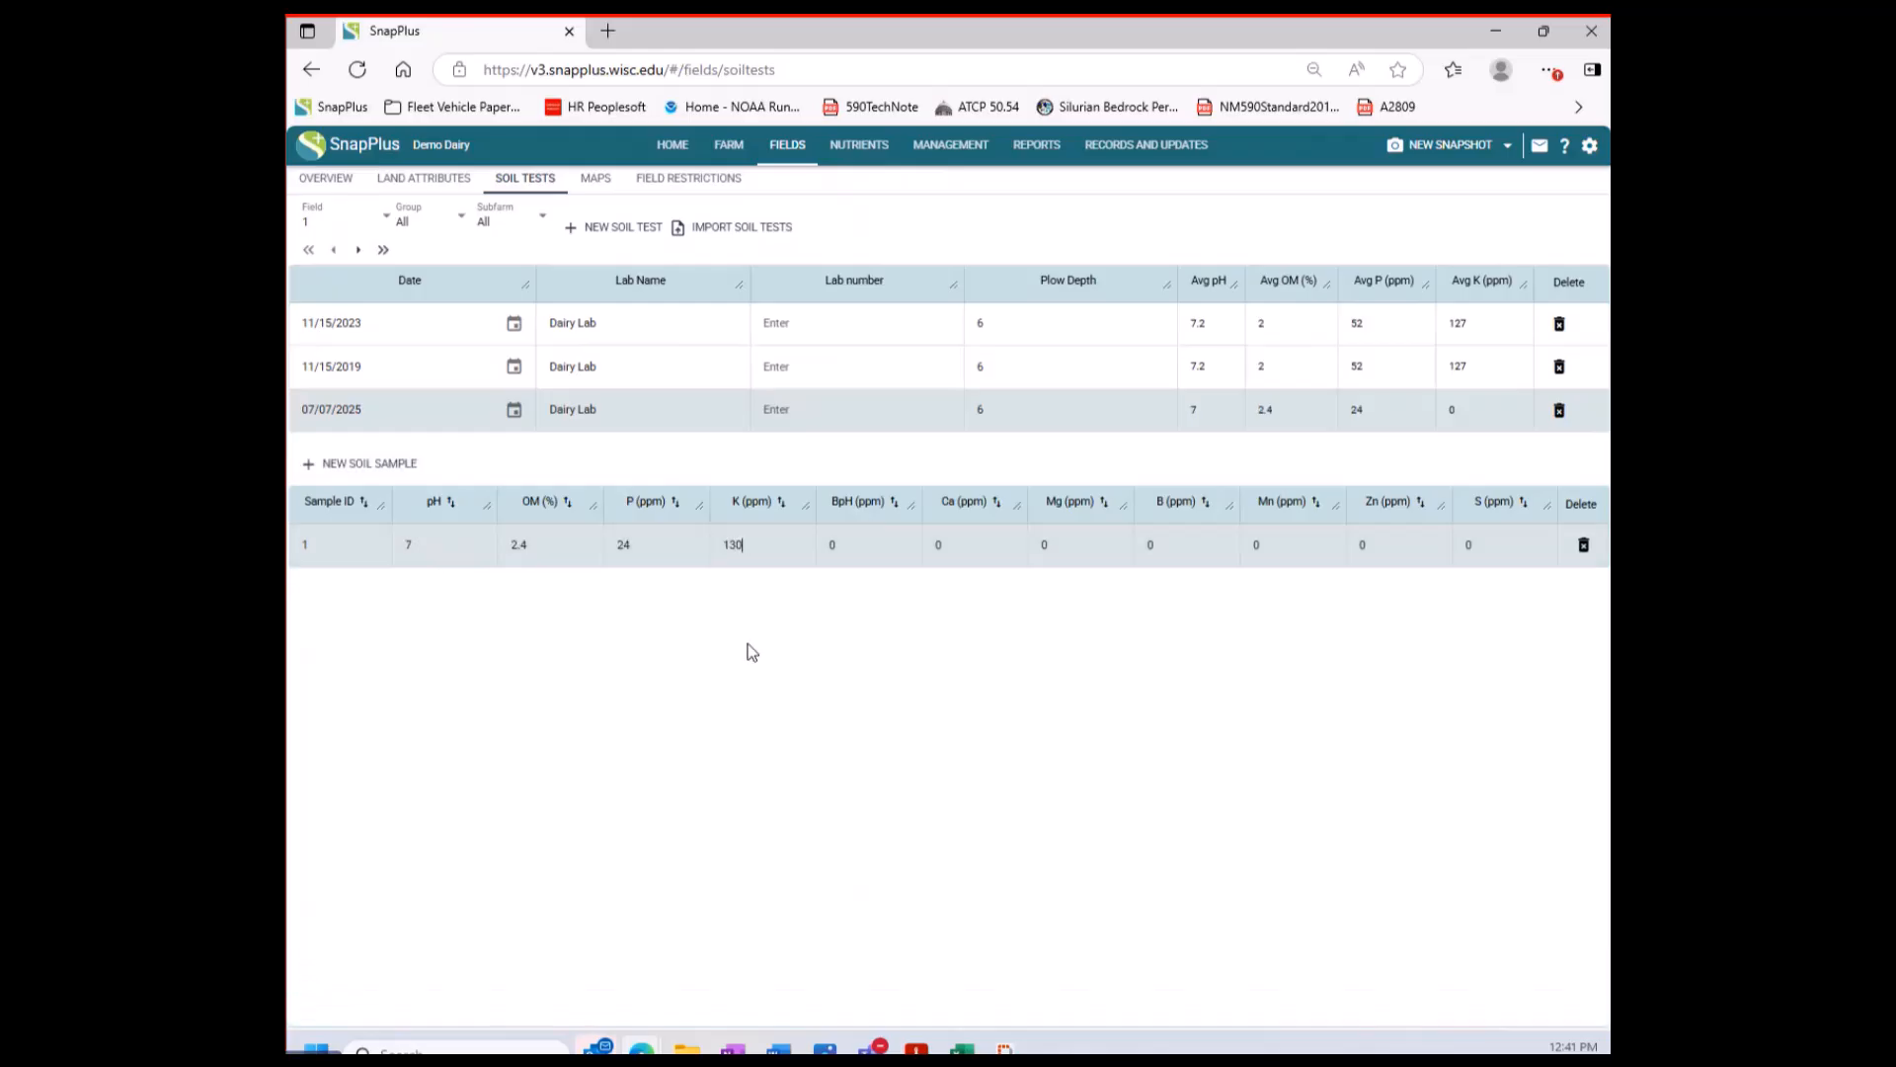
left_click(311, 466)
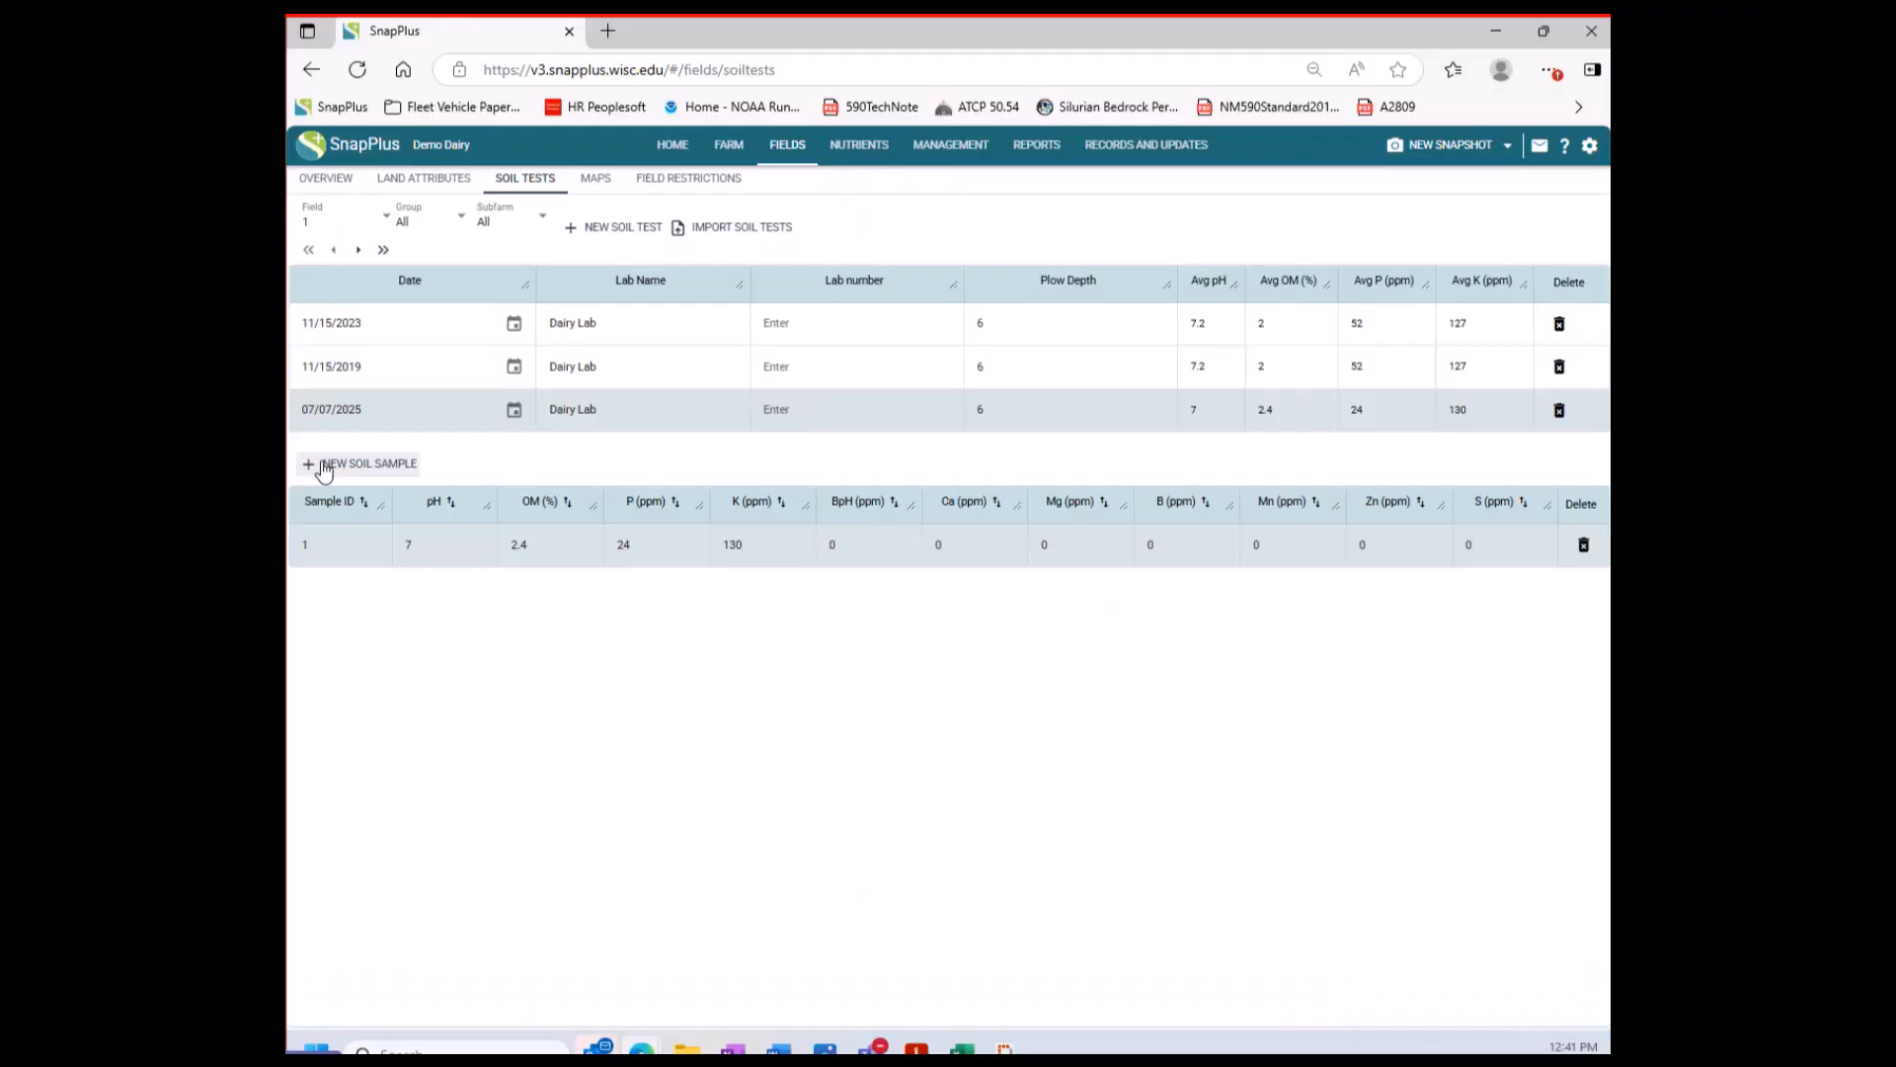
left_click(323, 466)
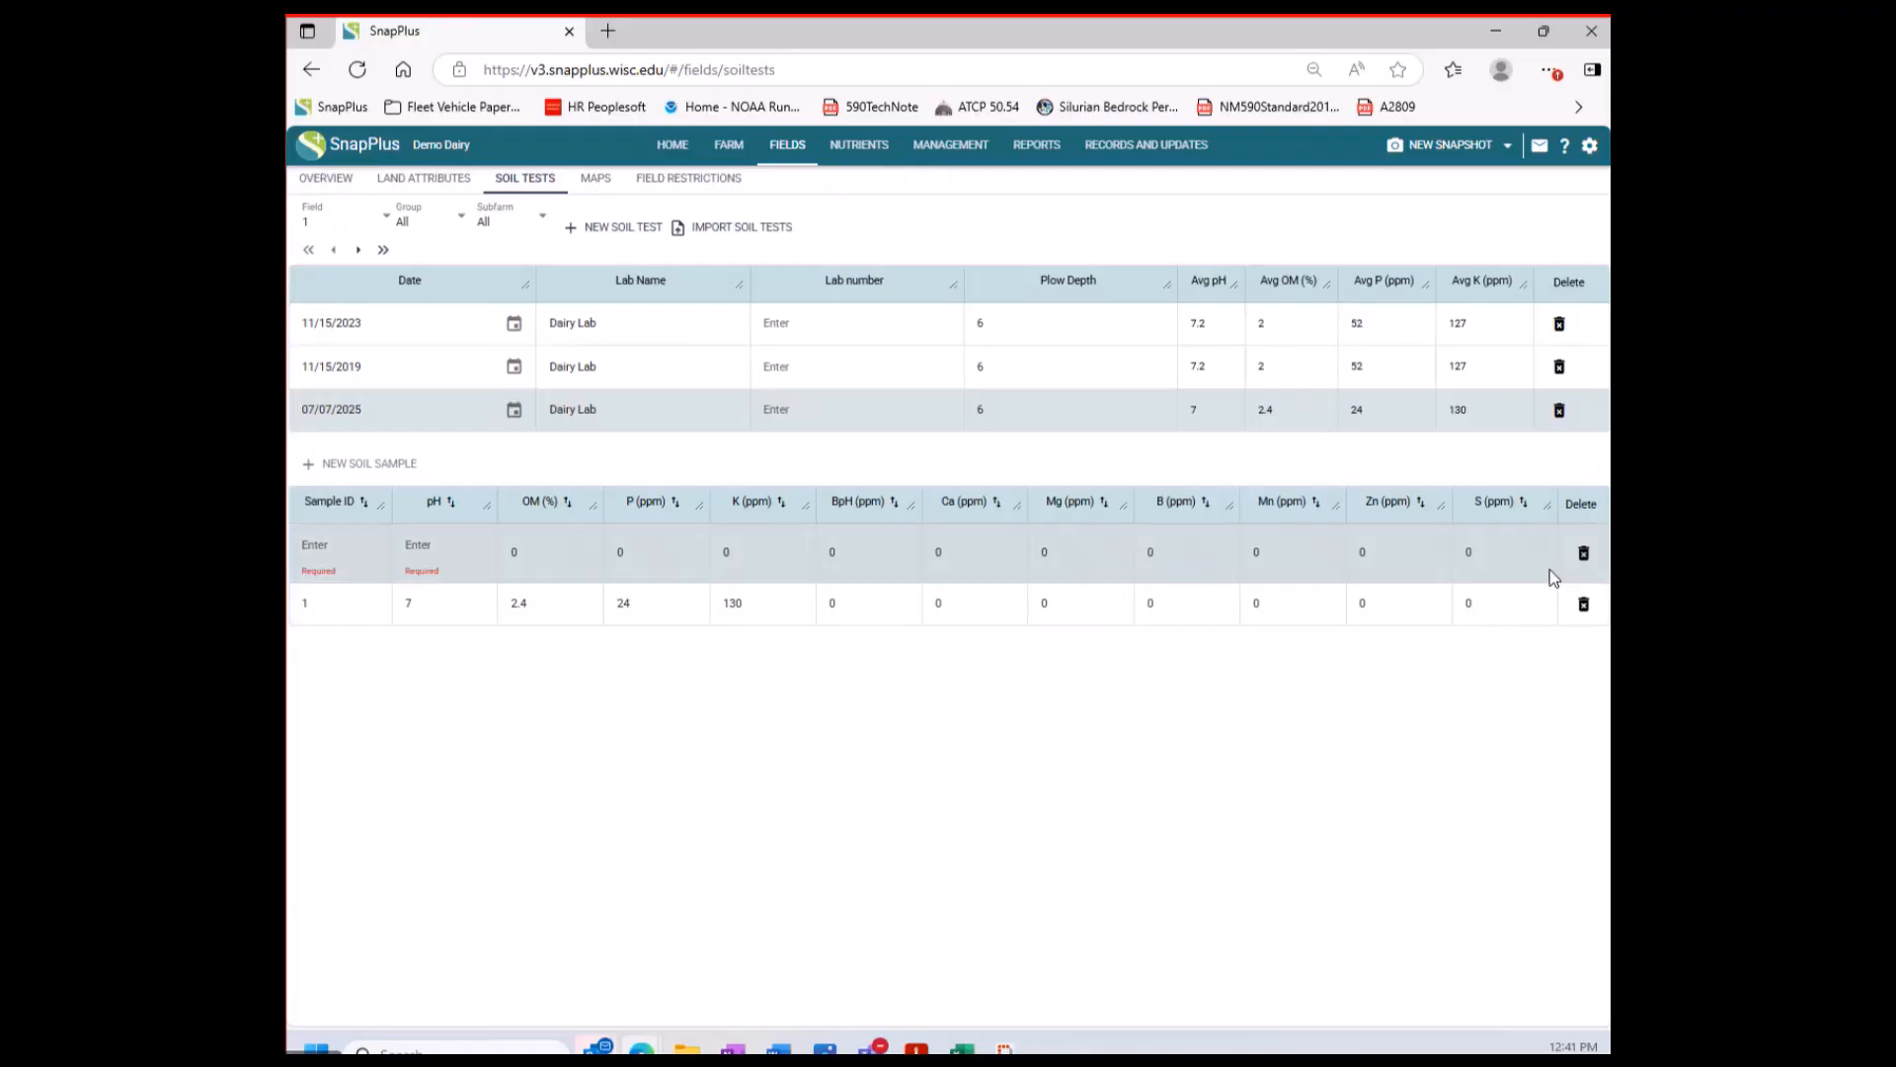
left_click(1583, 555)
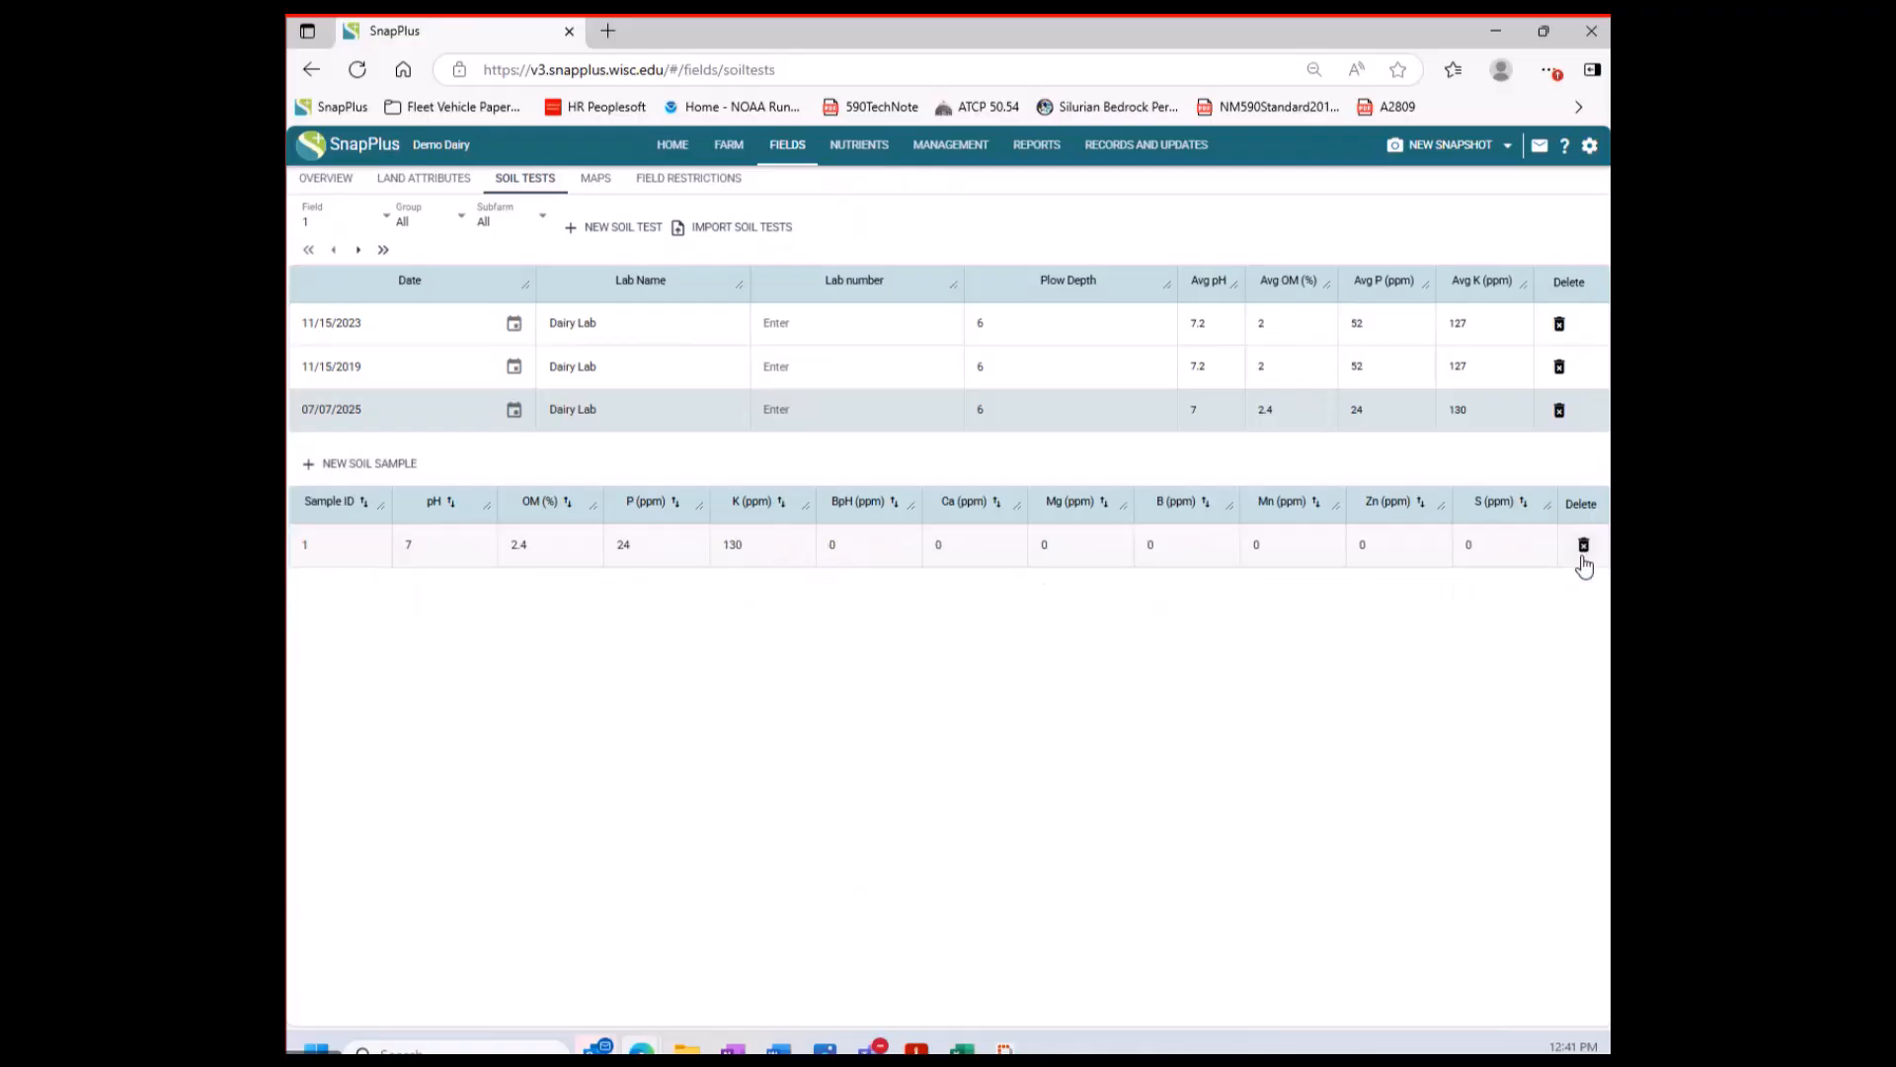
Load the SoilTests file for soil test import and review its sample rows and the list of new fields.
left_click(720, 233)
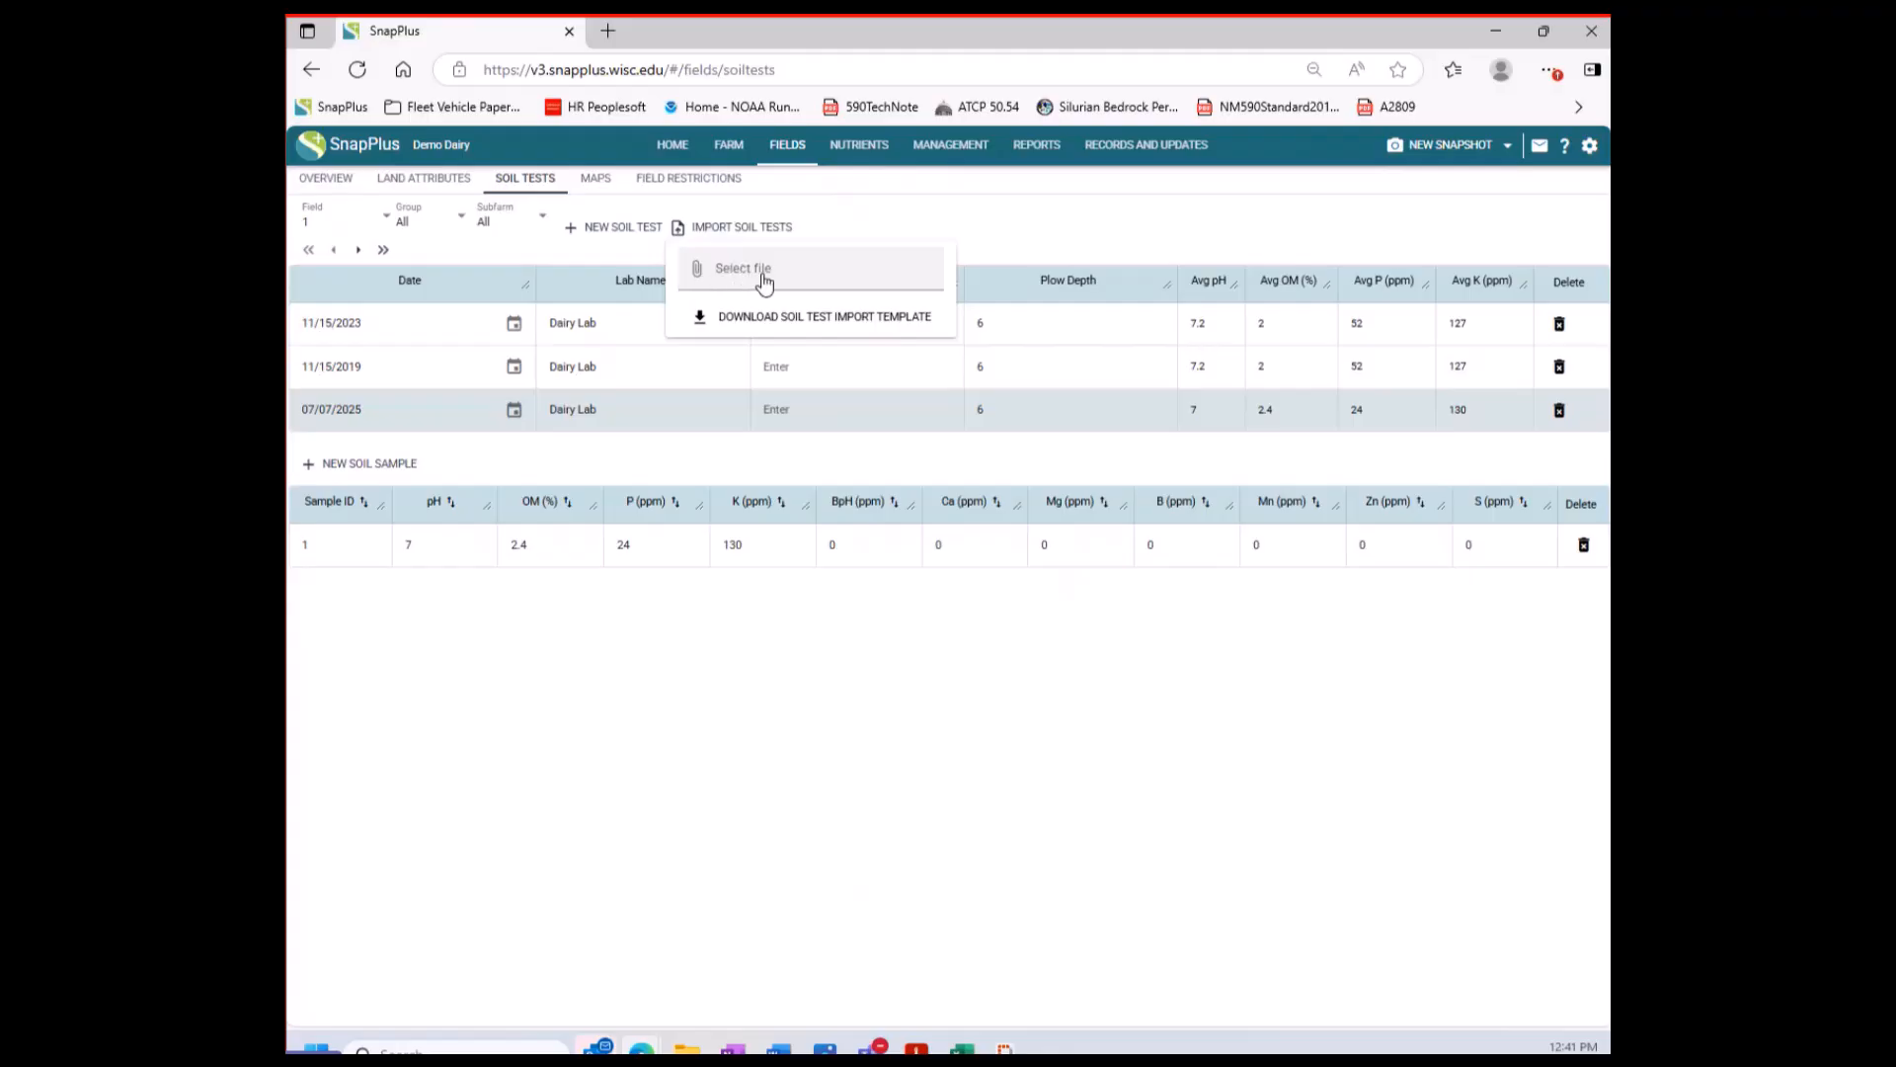
left_click(764, 281)
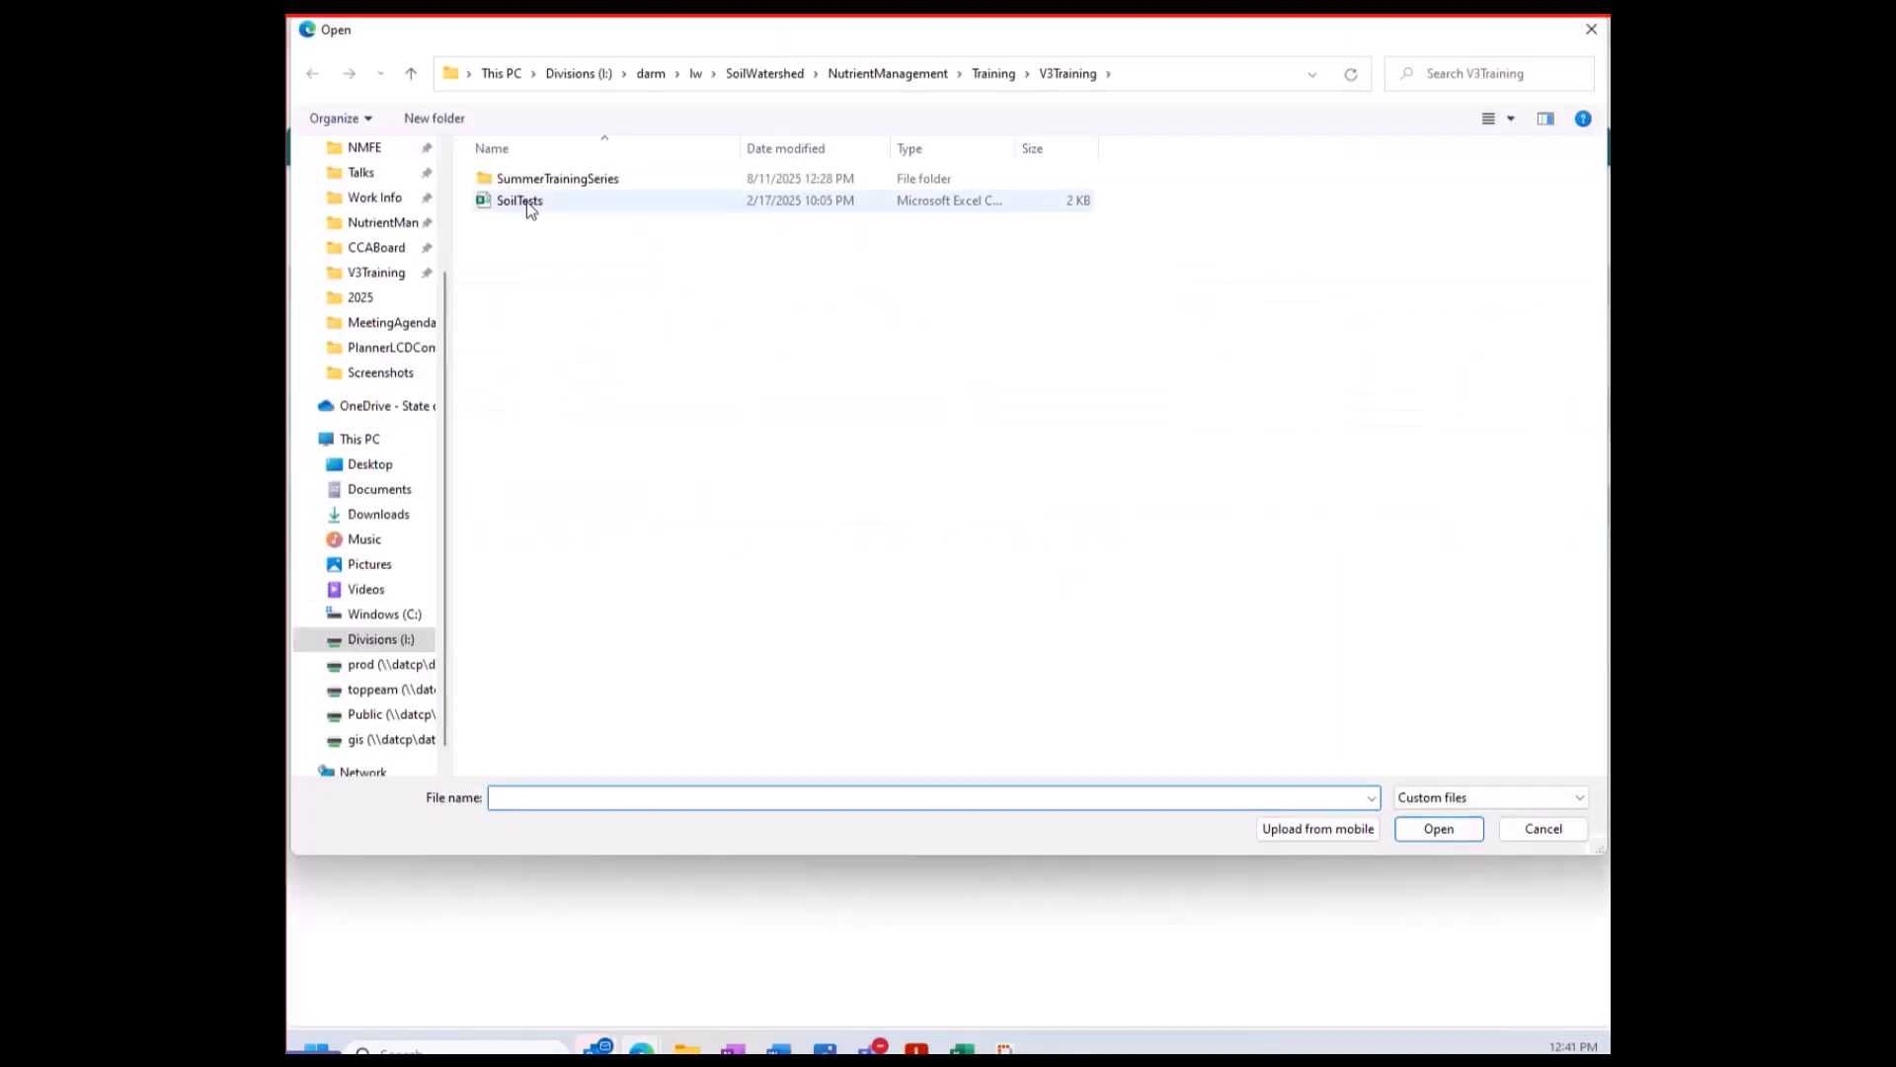
left_click(524, 202)
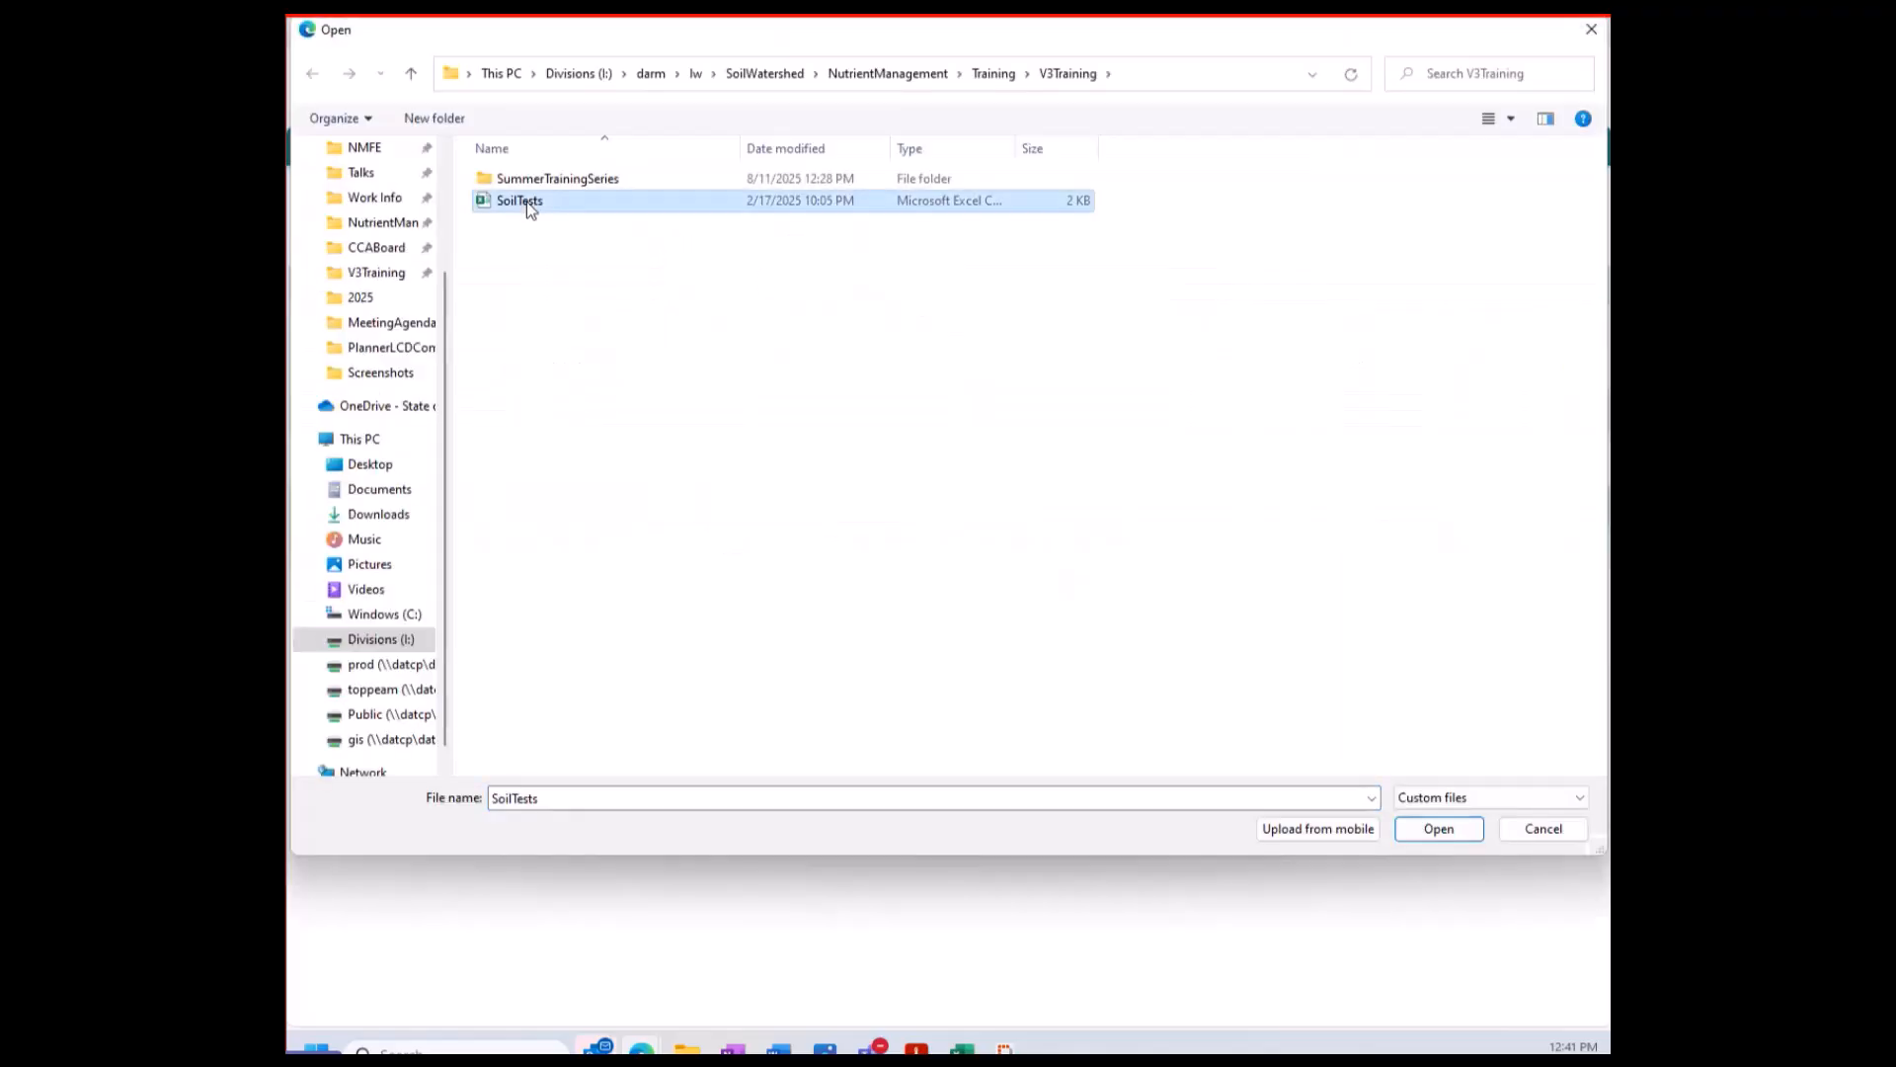
left_click(1438, 829)
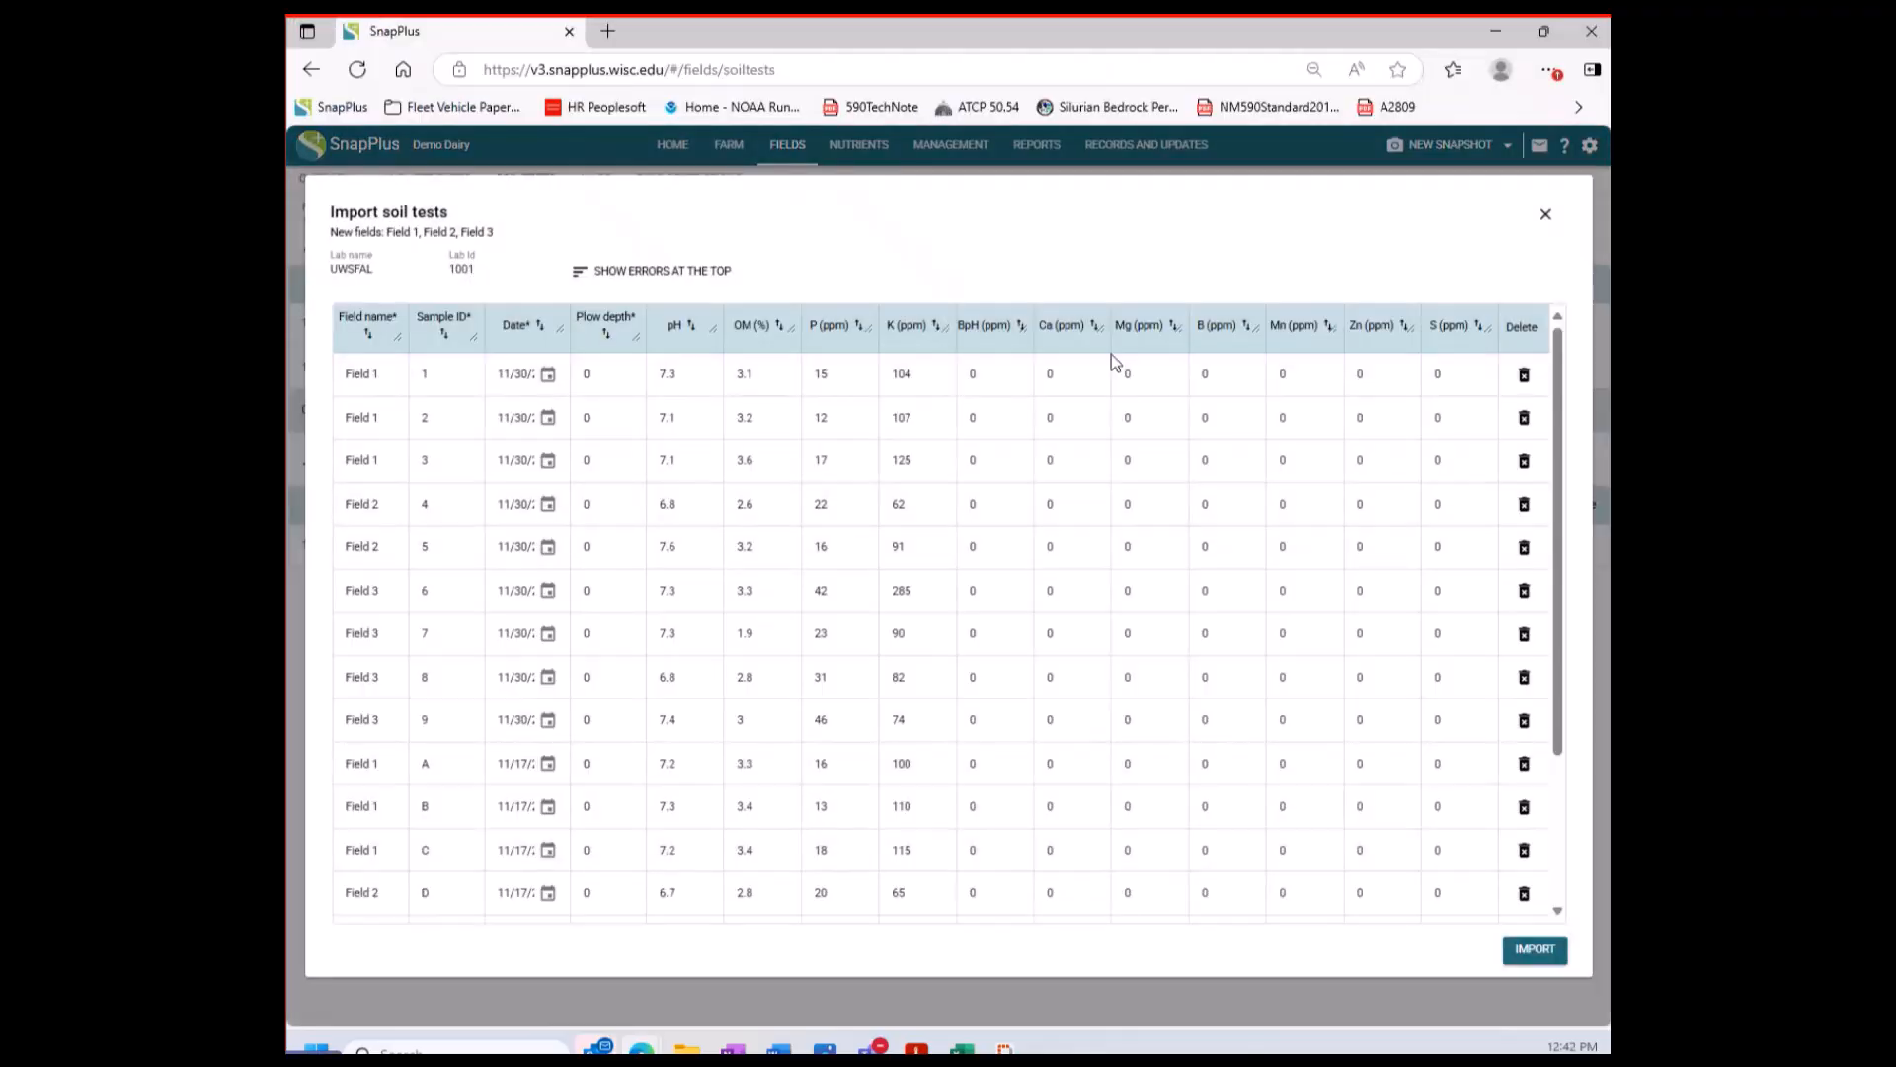
scroll(1092, 498, "down", 2)
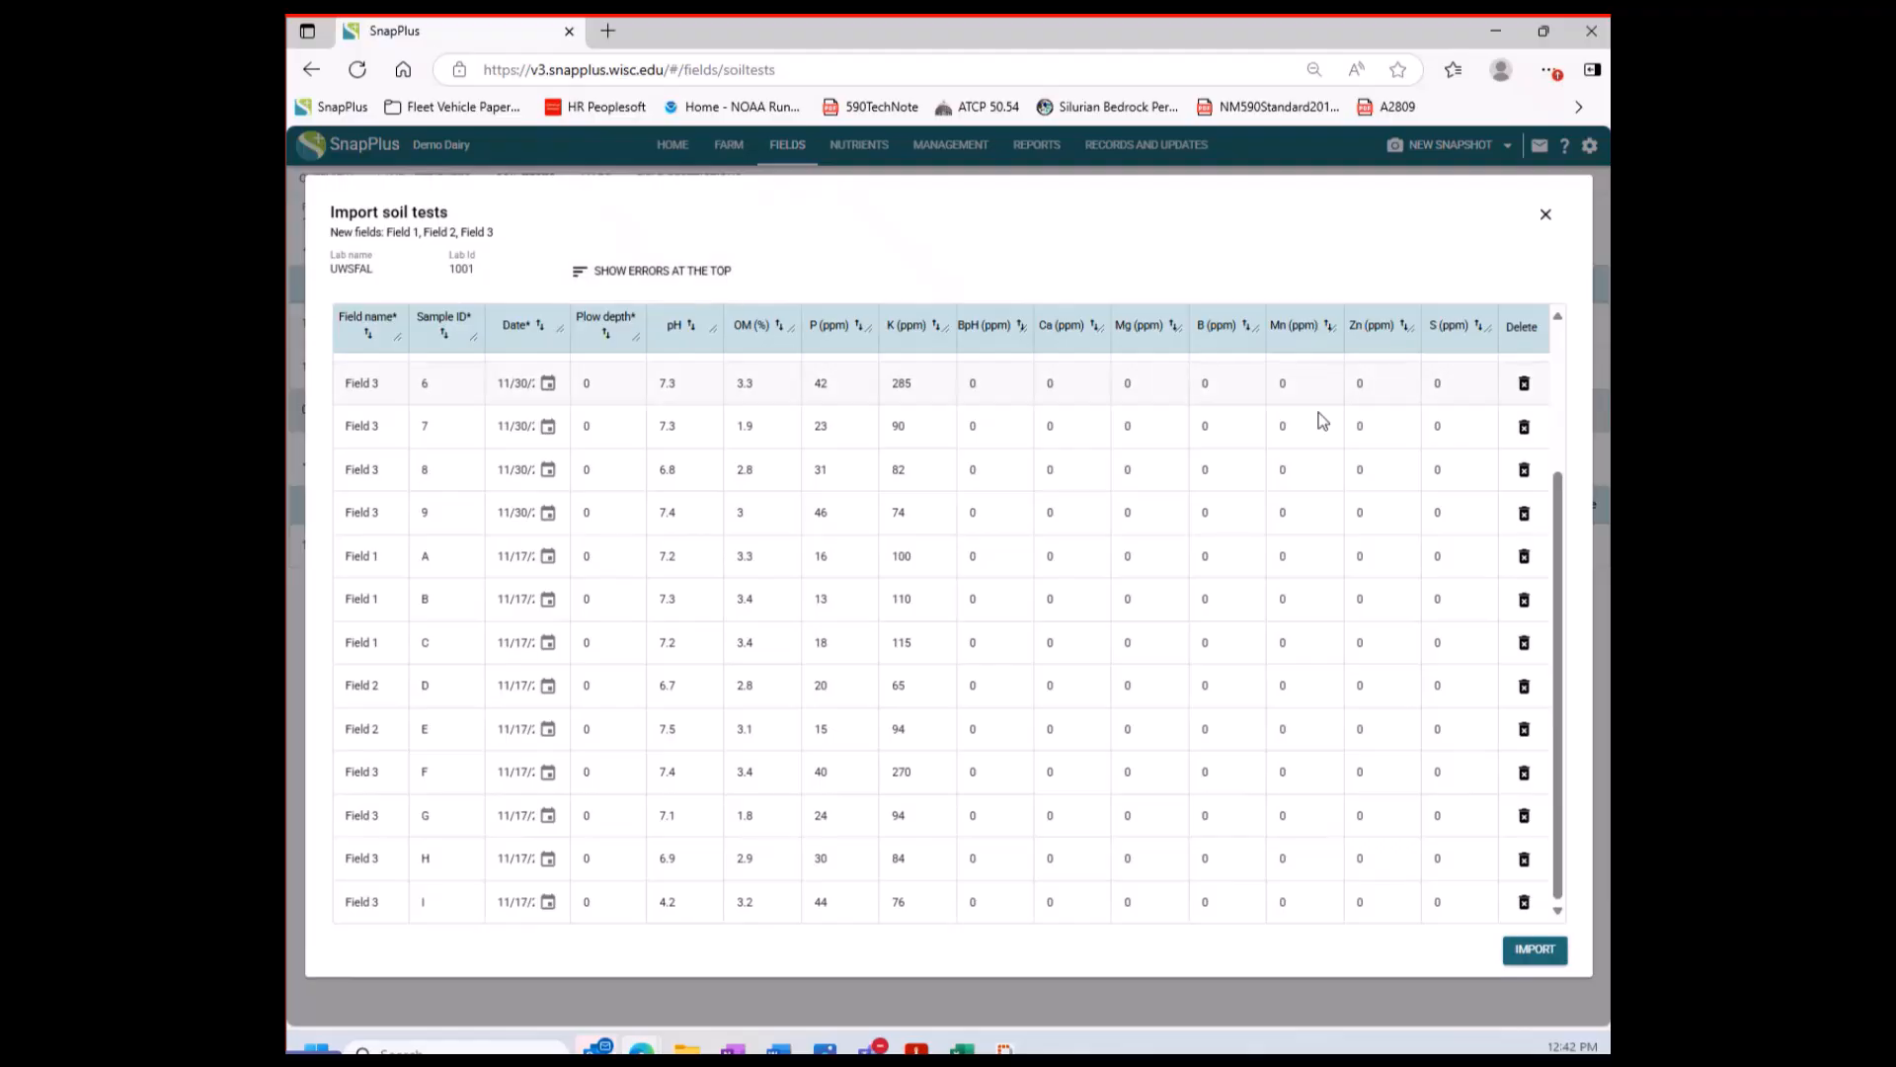
left_click_drag(1556, 659, 1531, 473)
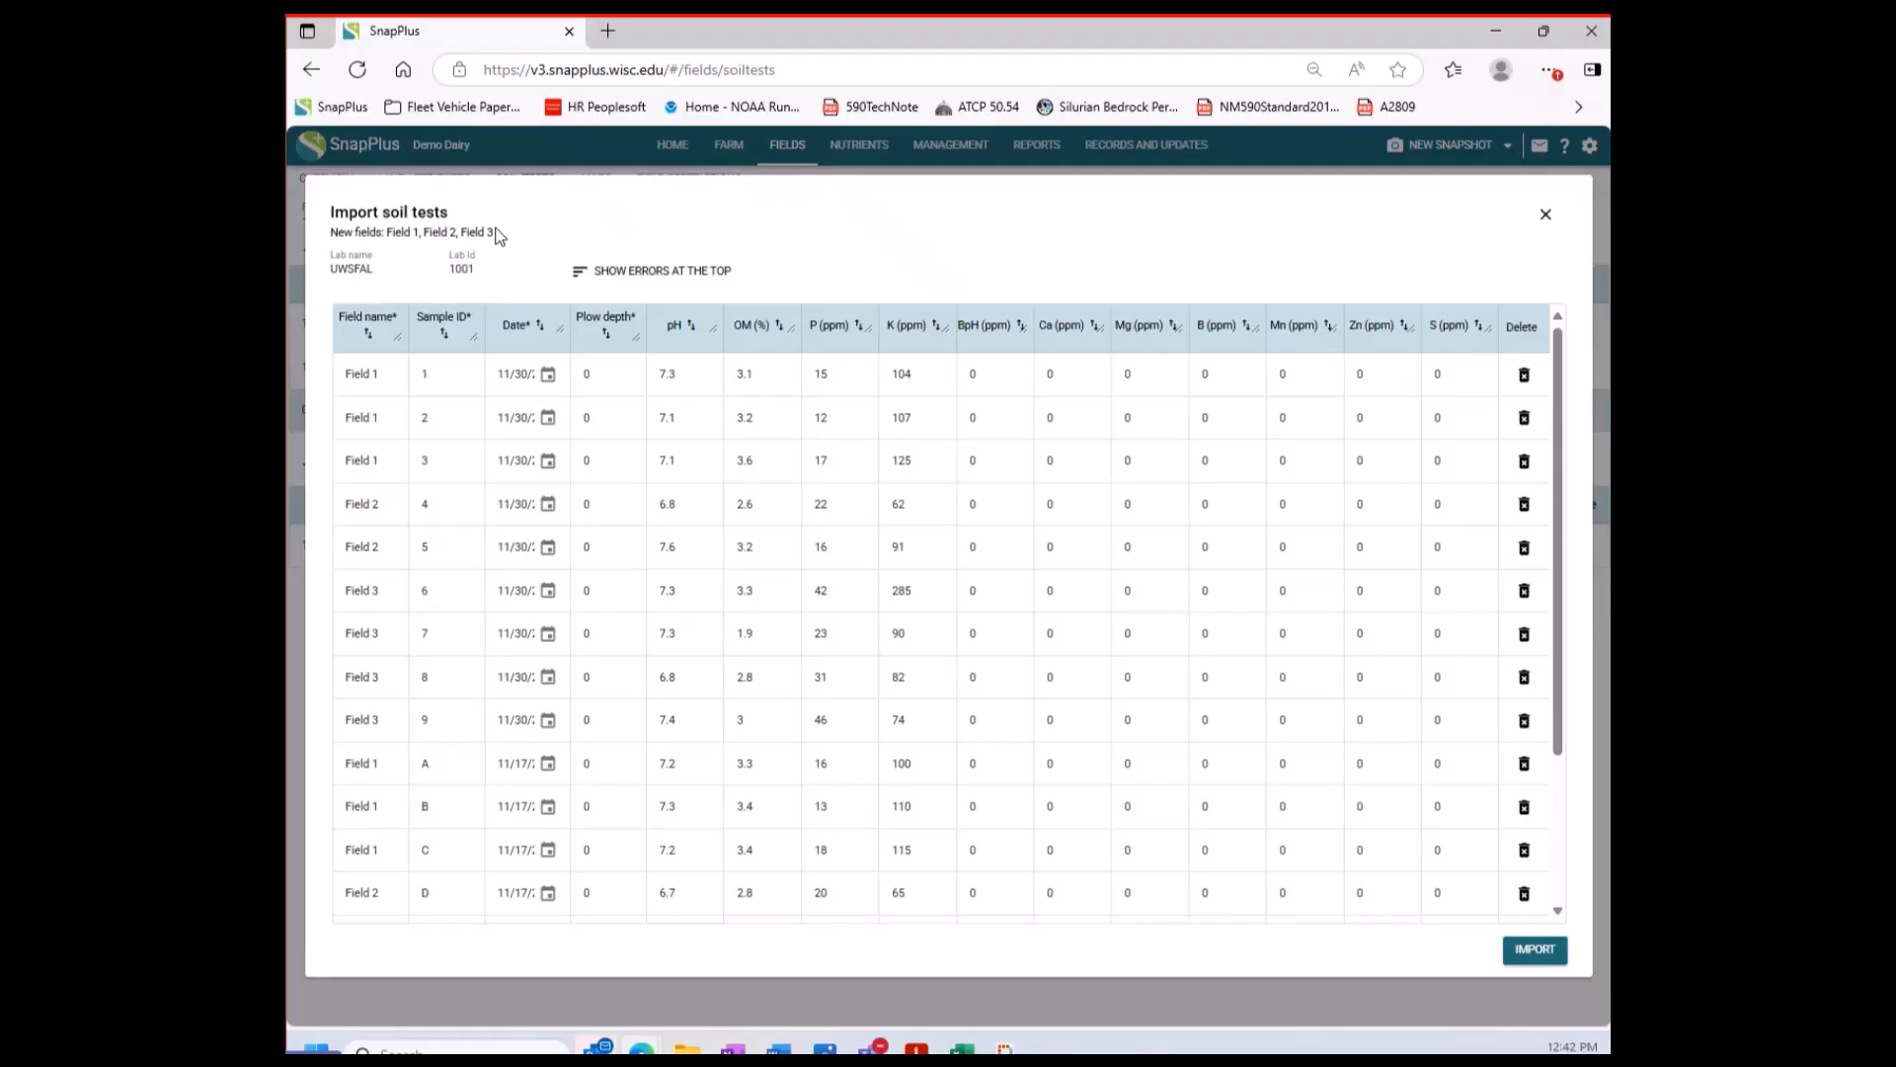
left_click_drag(494, 230, 329, 234)
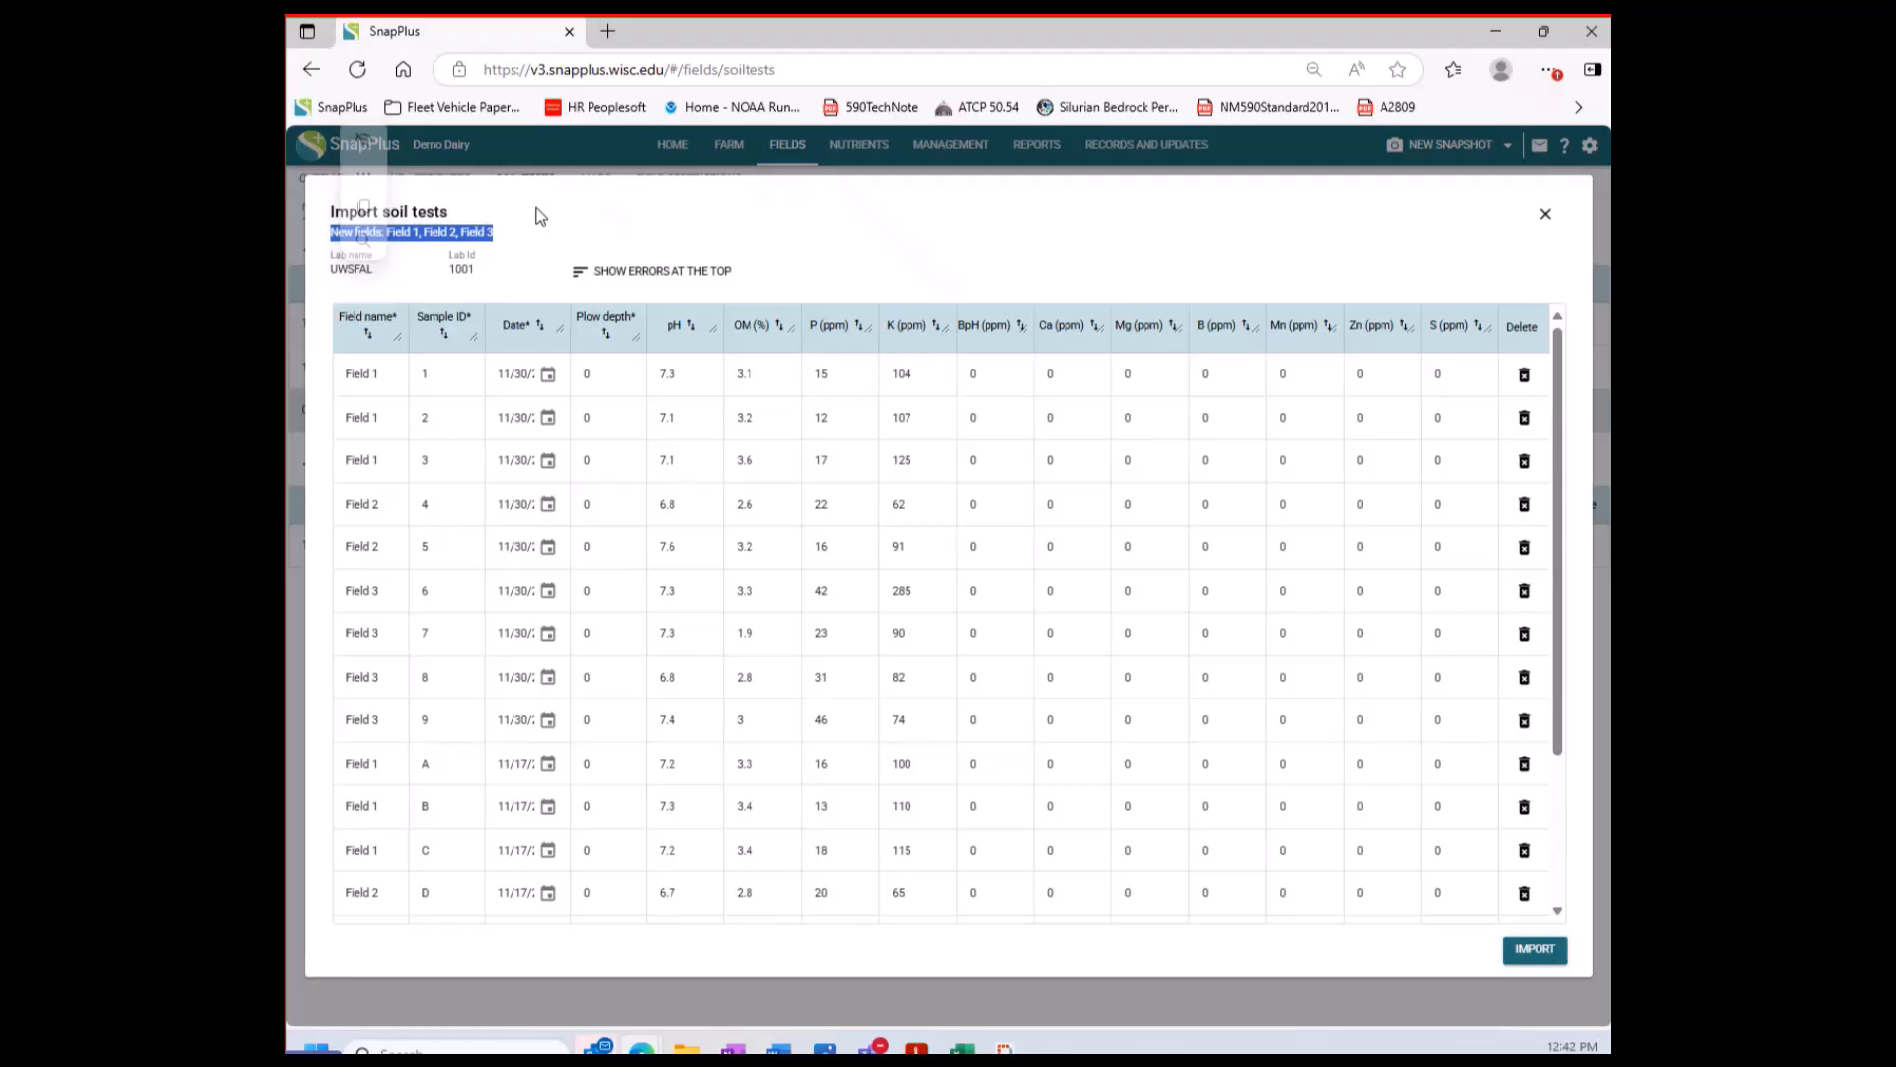
left_click(531, 247)
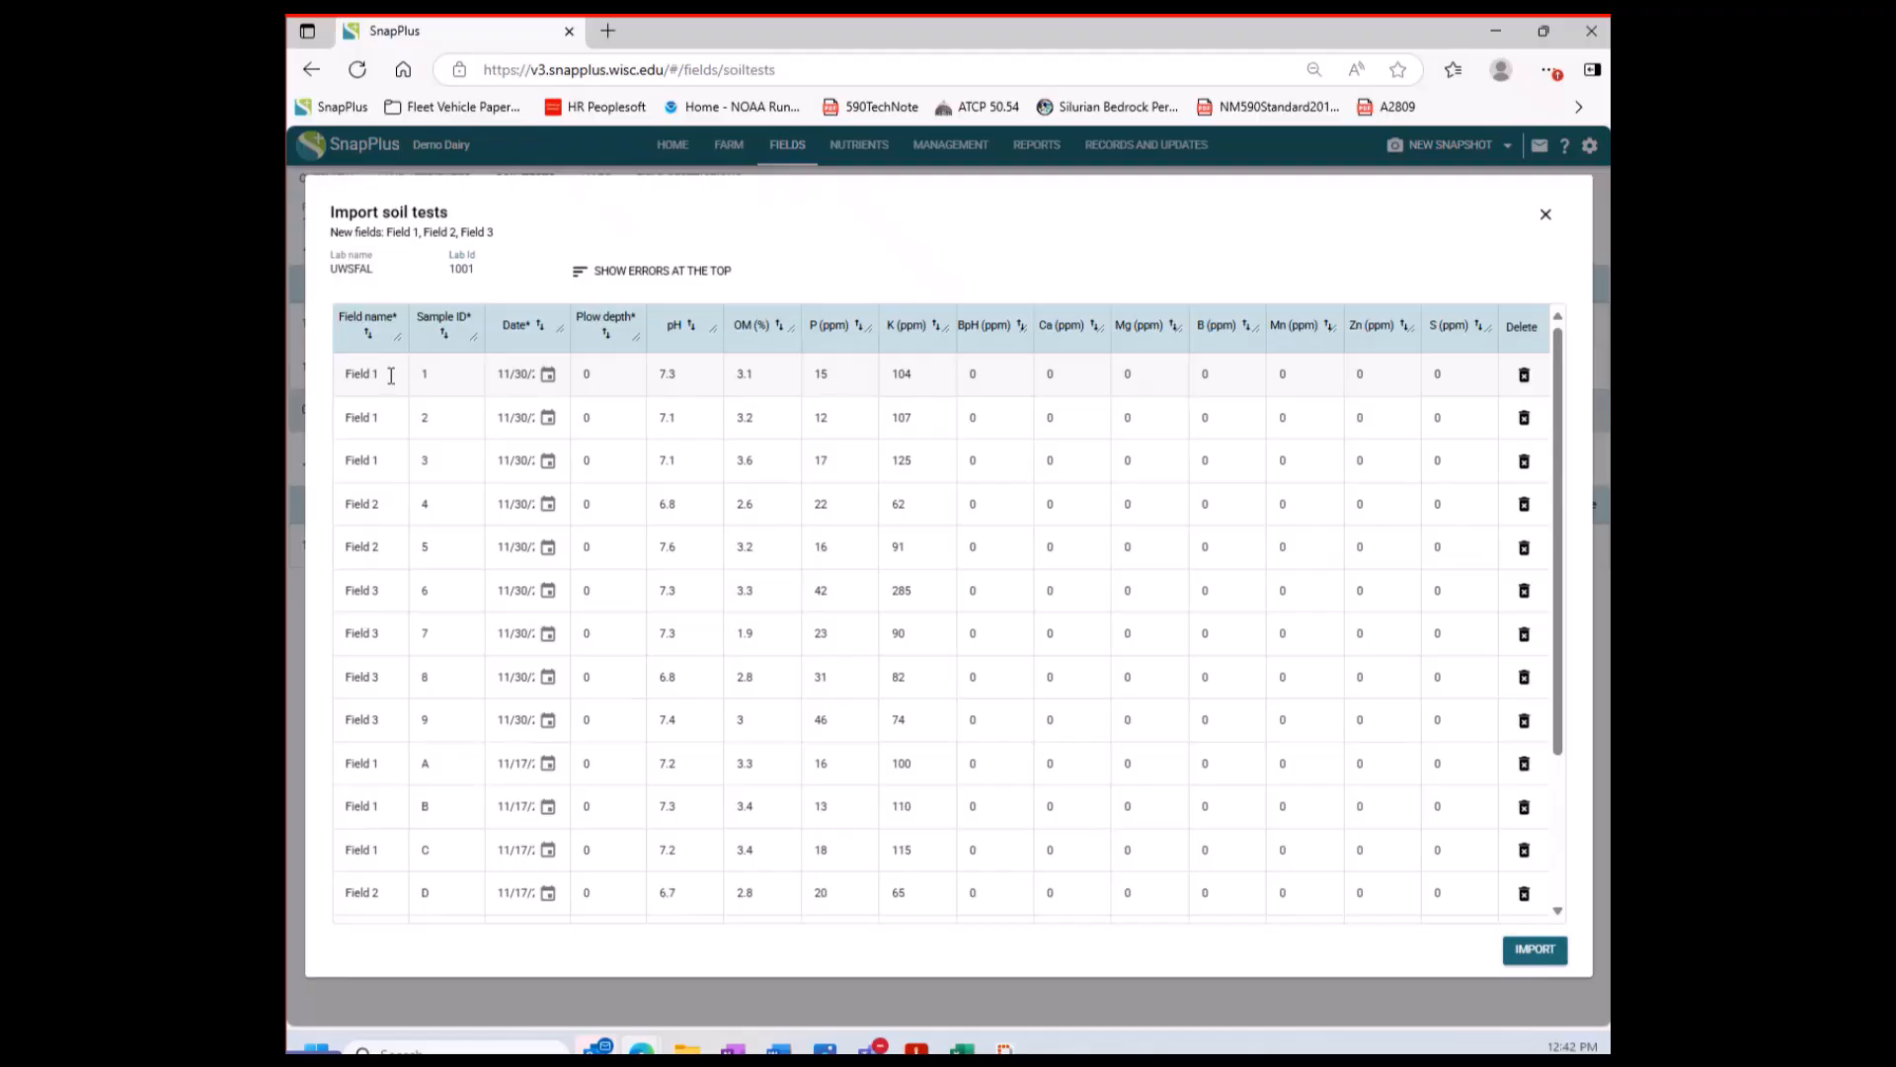
Rename Field 1 to 1 for all samples in the soil test import.
triple_click(391, 376)
type("1")
left_click(389, 420)
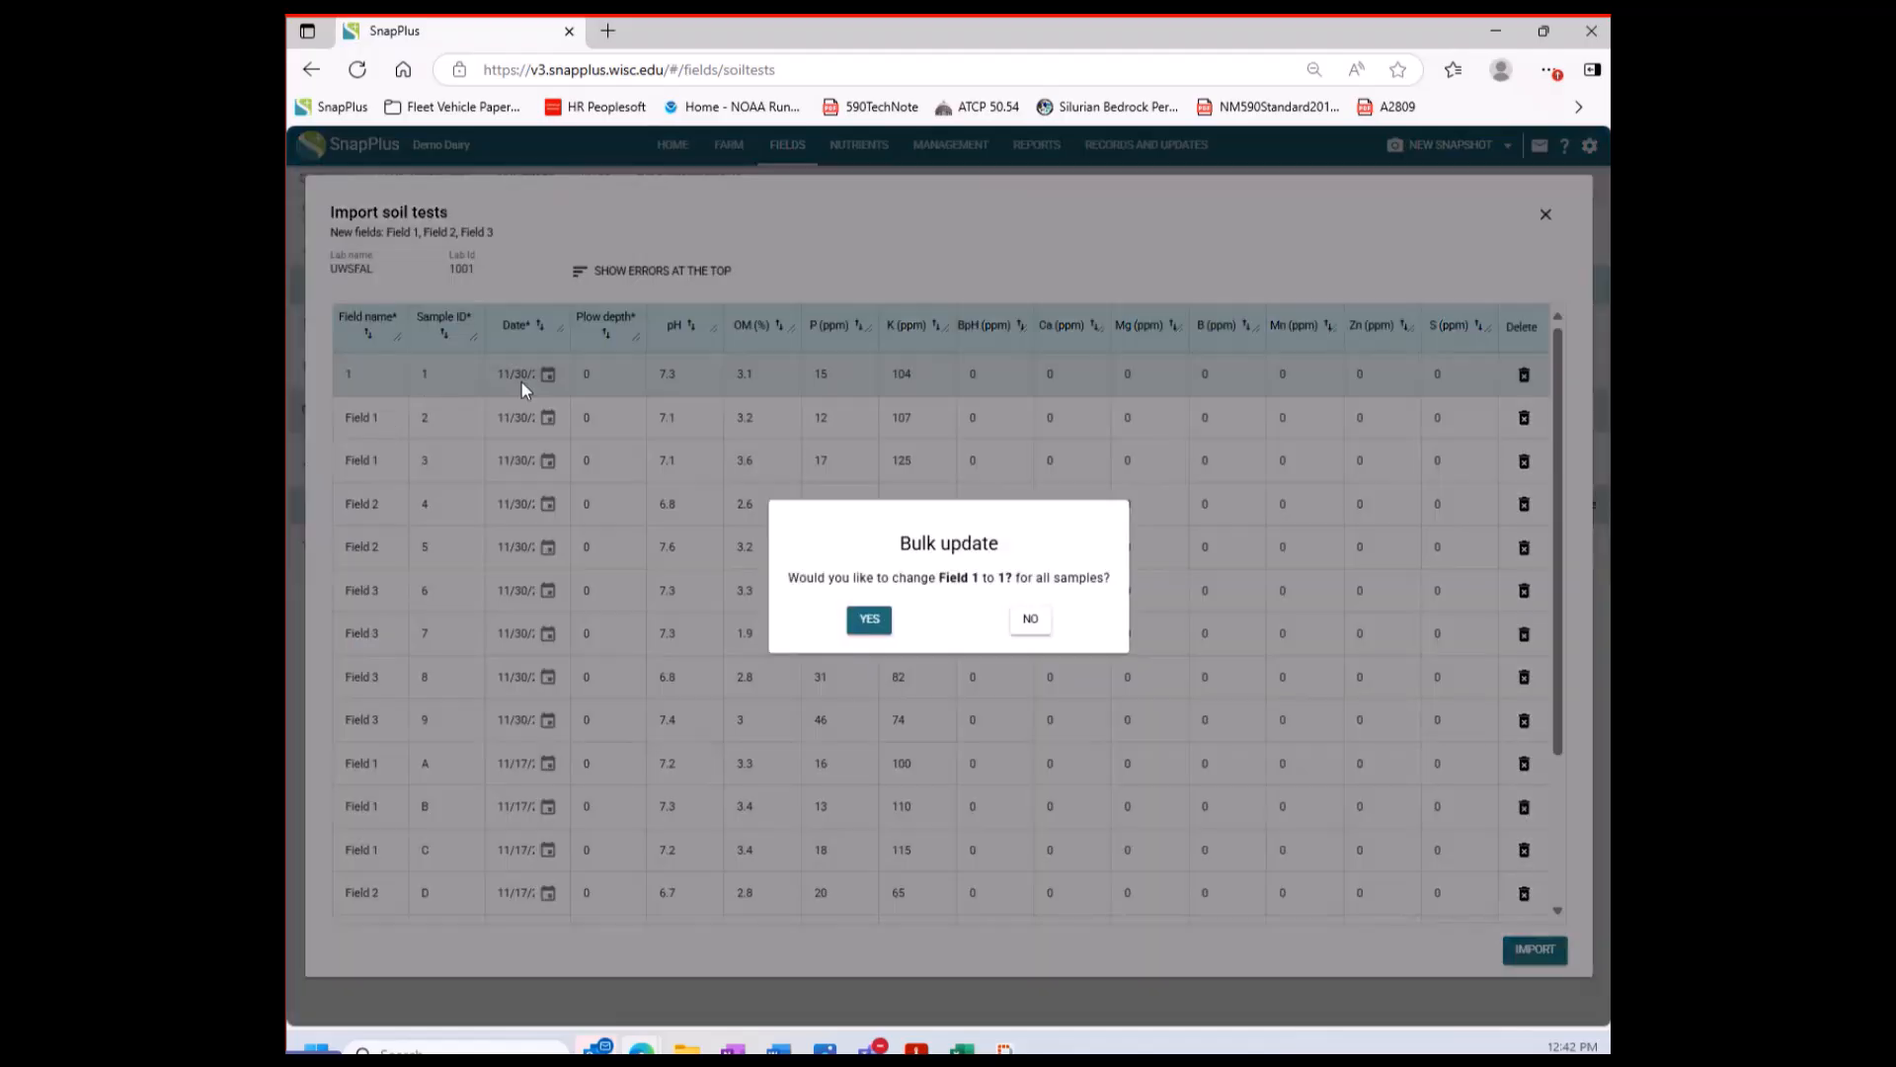
left_click(878, 626)
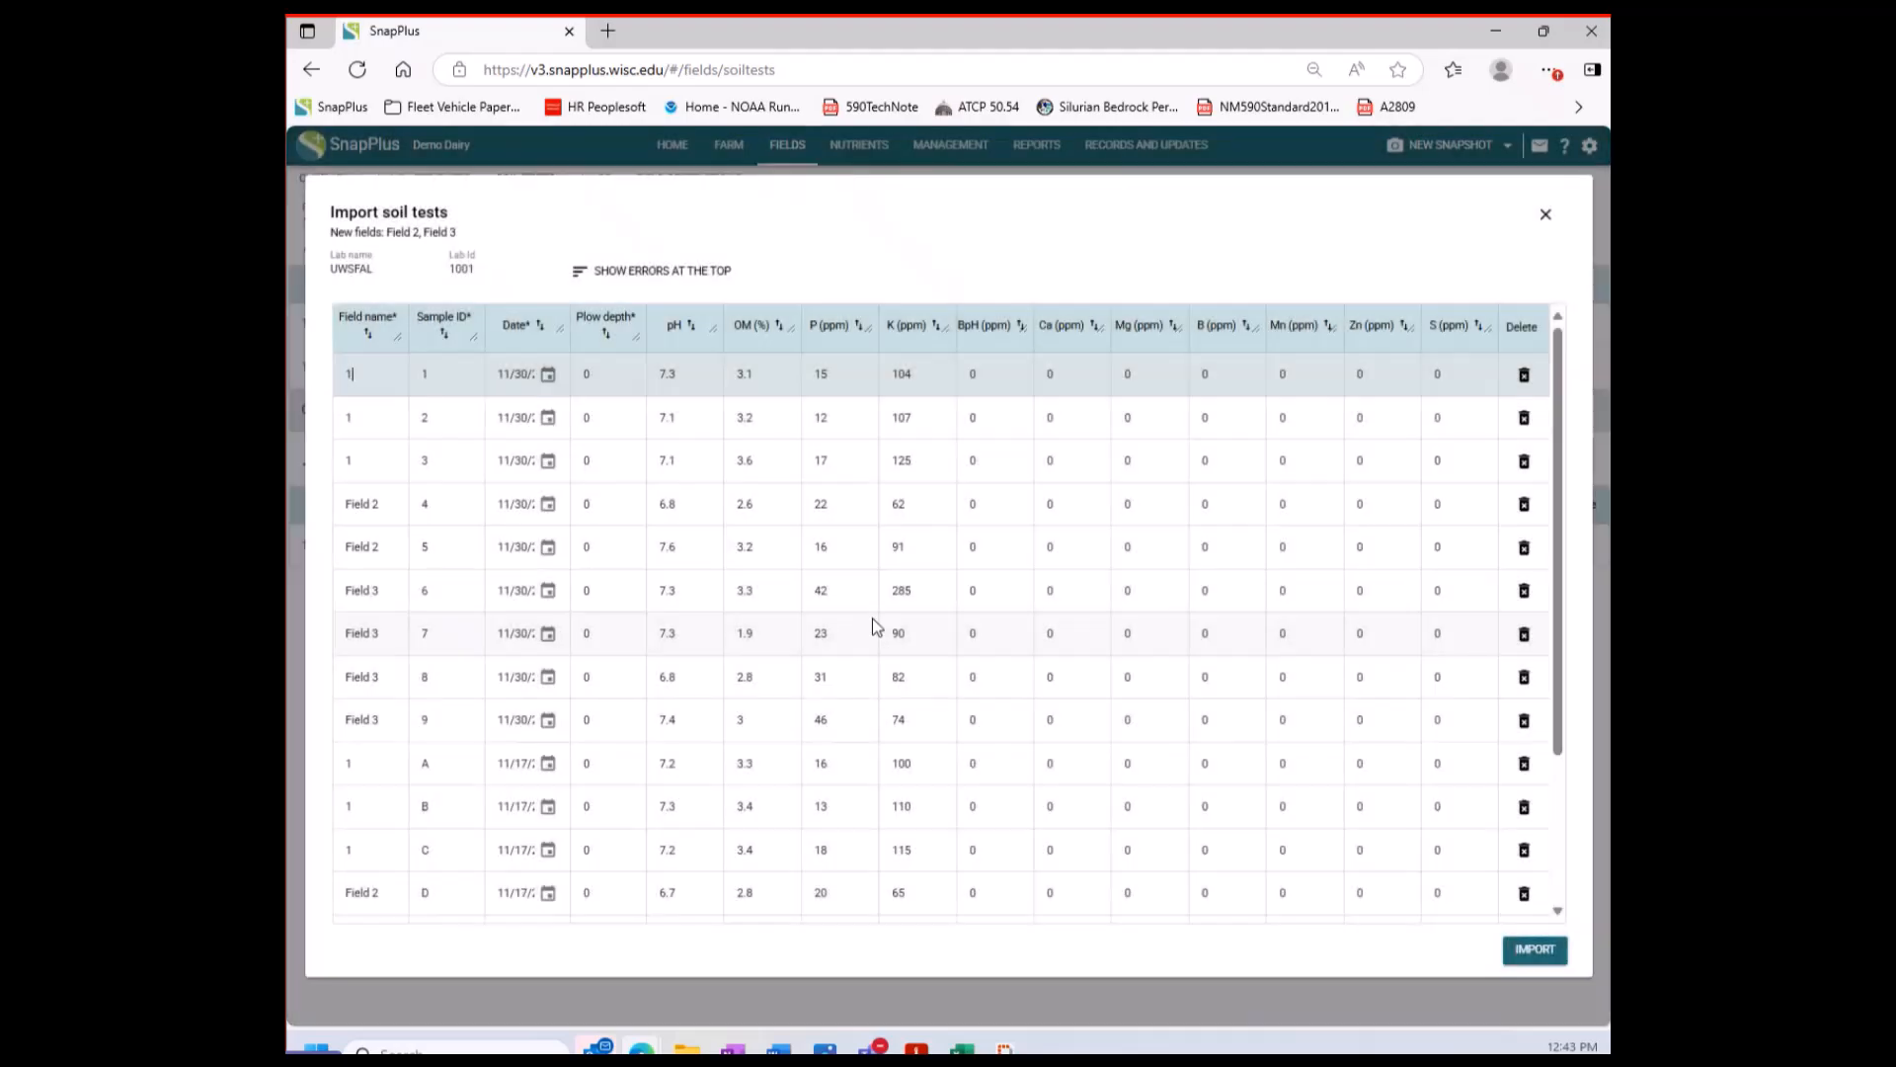
Rename Field 2 to 2 for all samples in the soil test import.
left_click_drag(379, 504, 340, 513)
type("2")
left_click(755, 580)
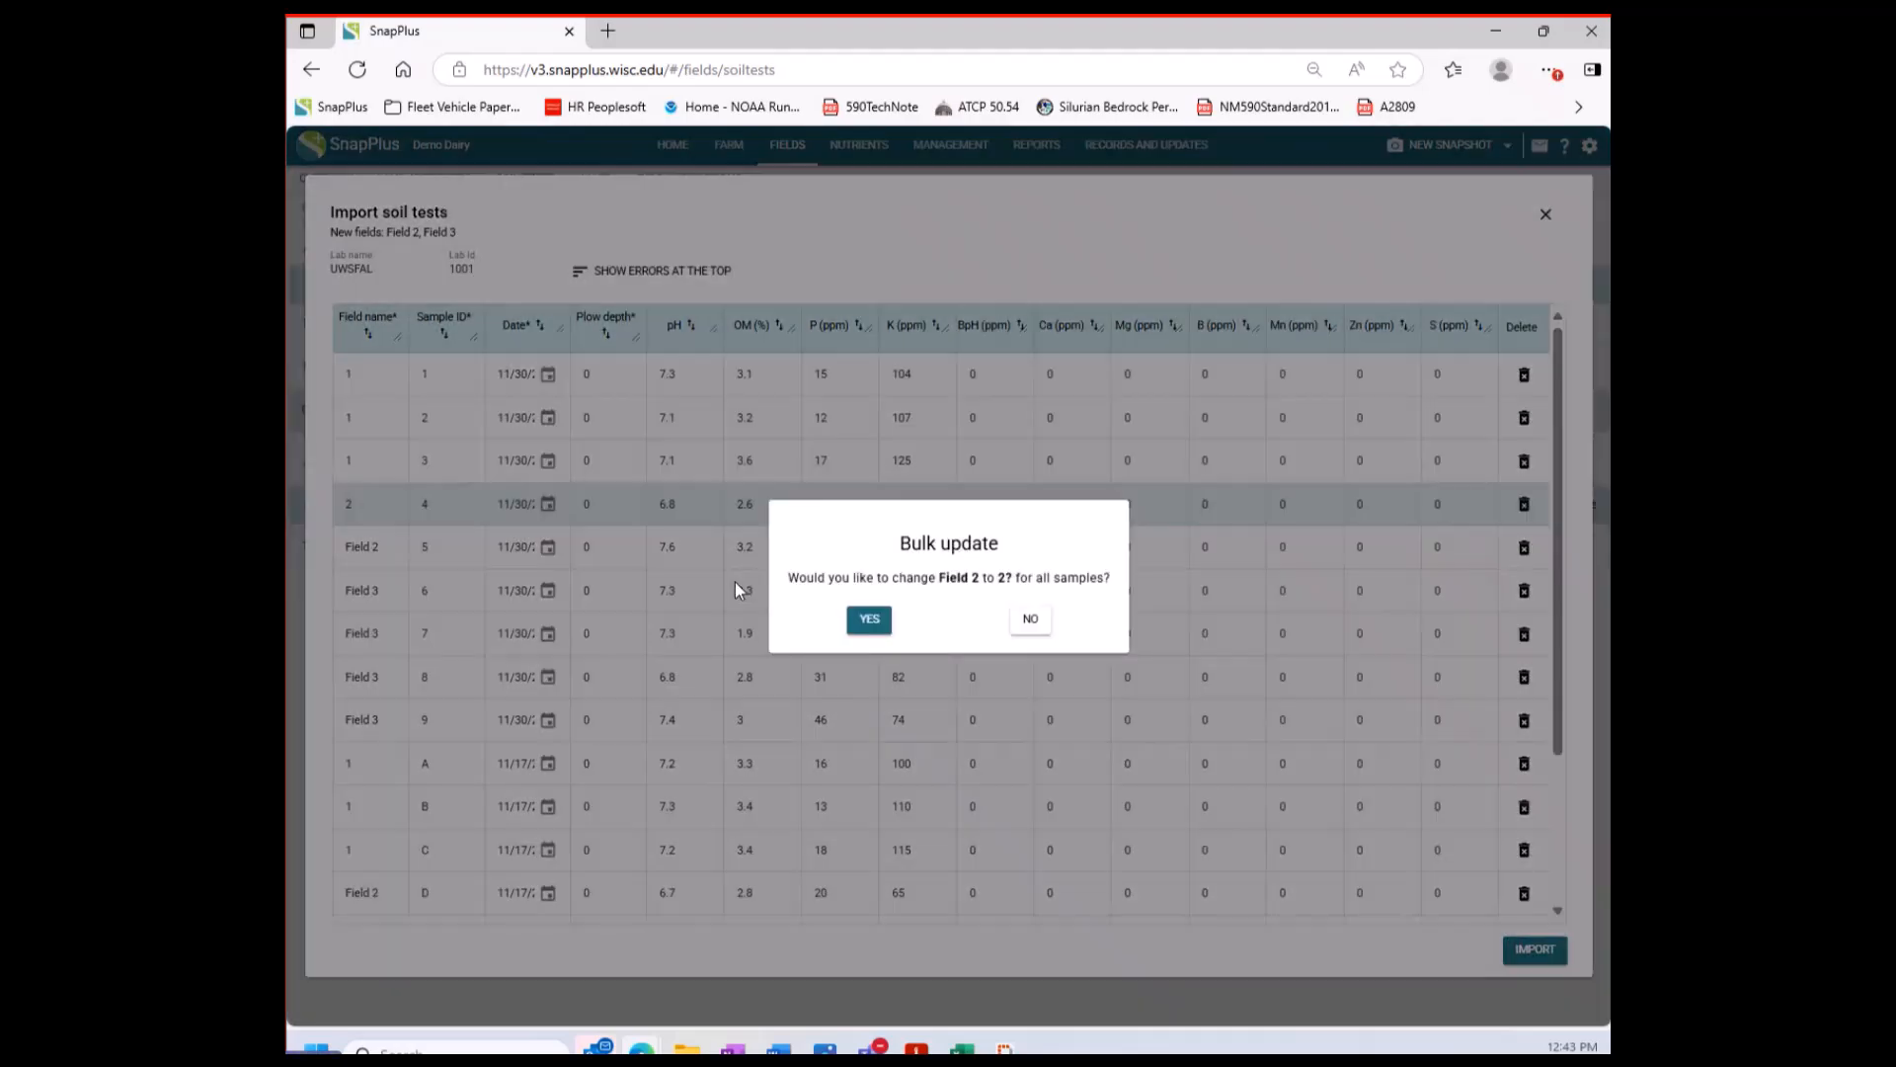
left_click(869, 620)
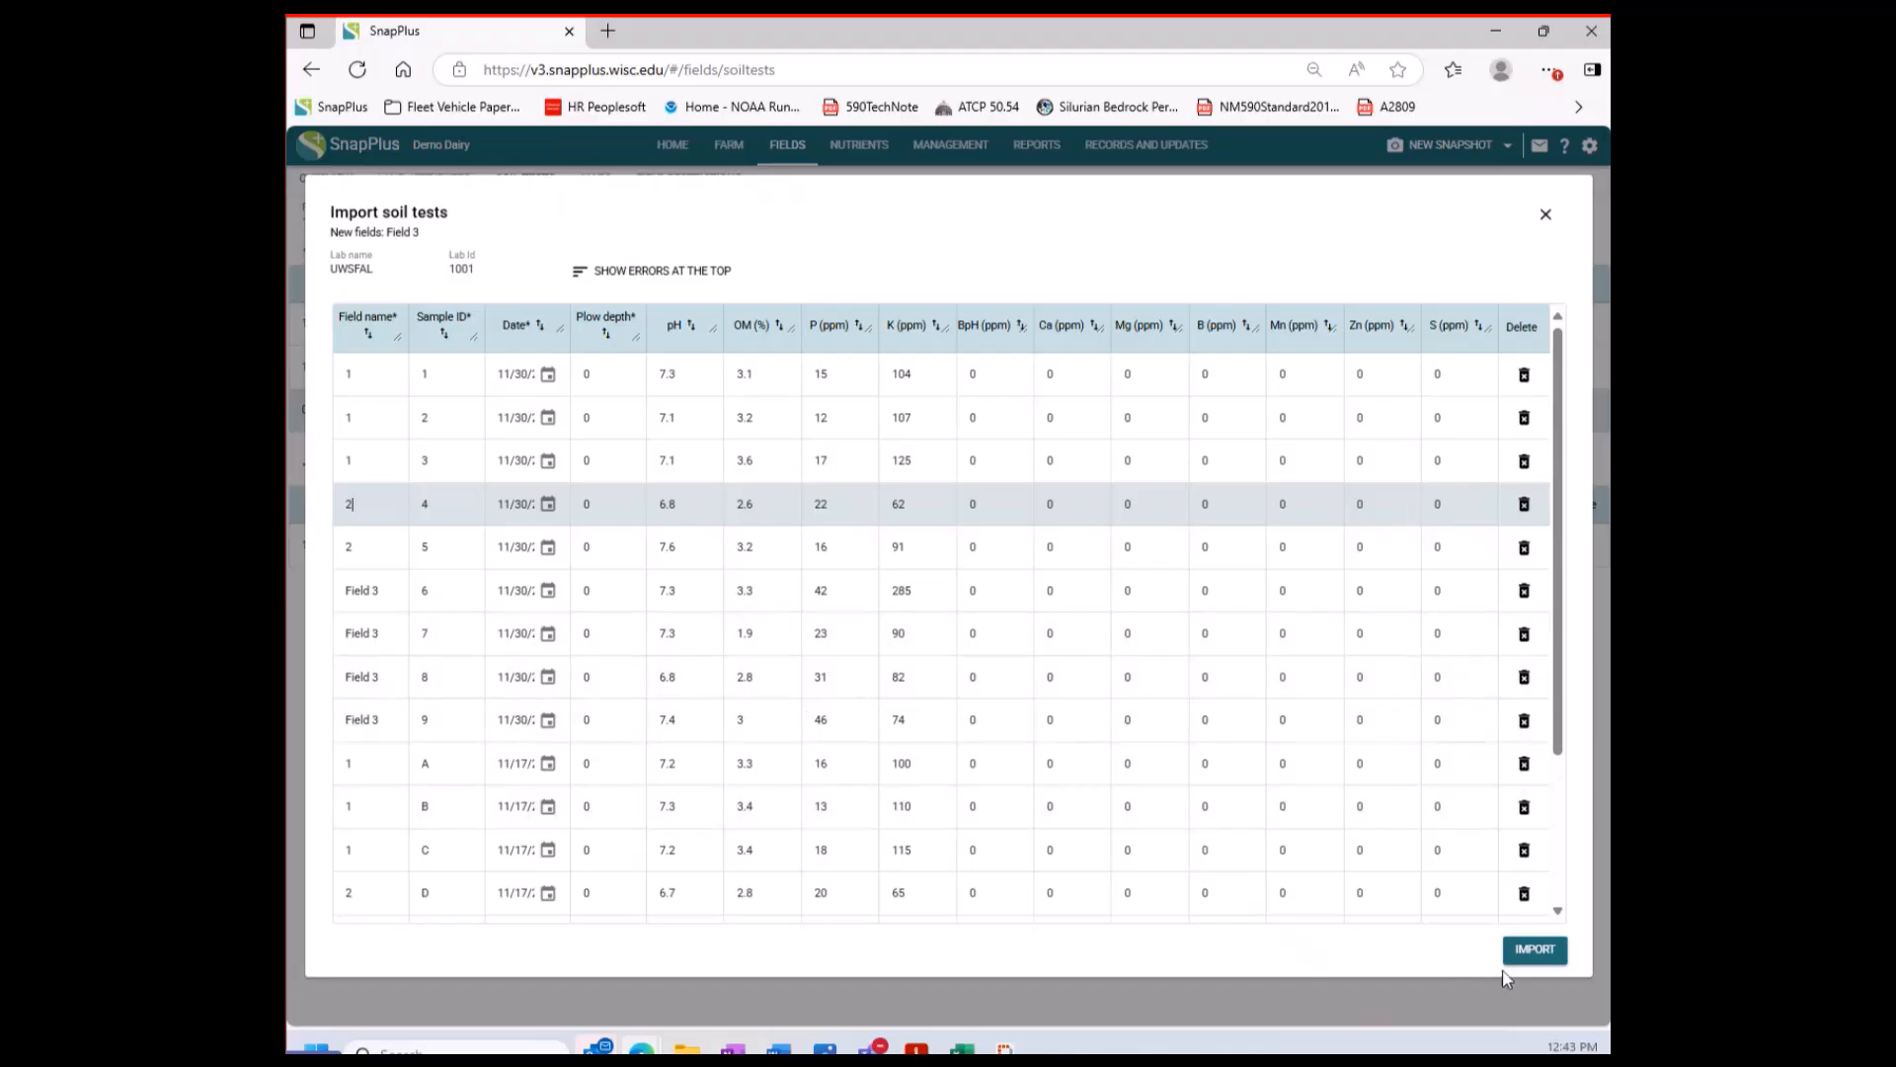
Import the soil tests and display the samples of the second 11/30/2024 test listed for Field 3.
left_click(1533, 951)
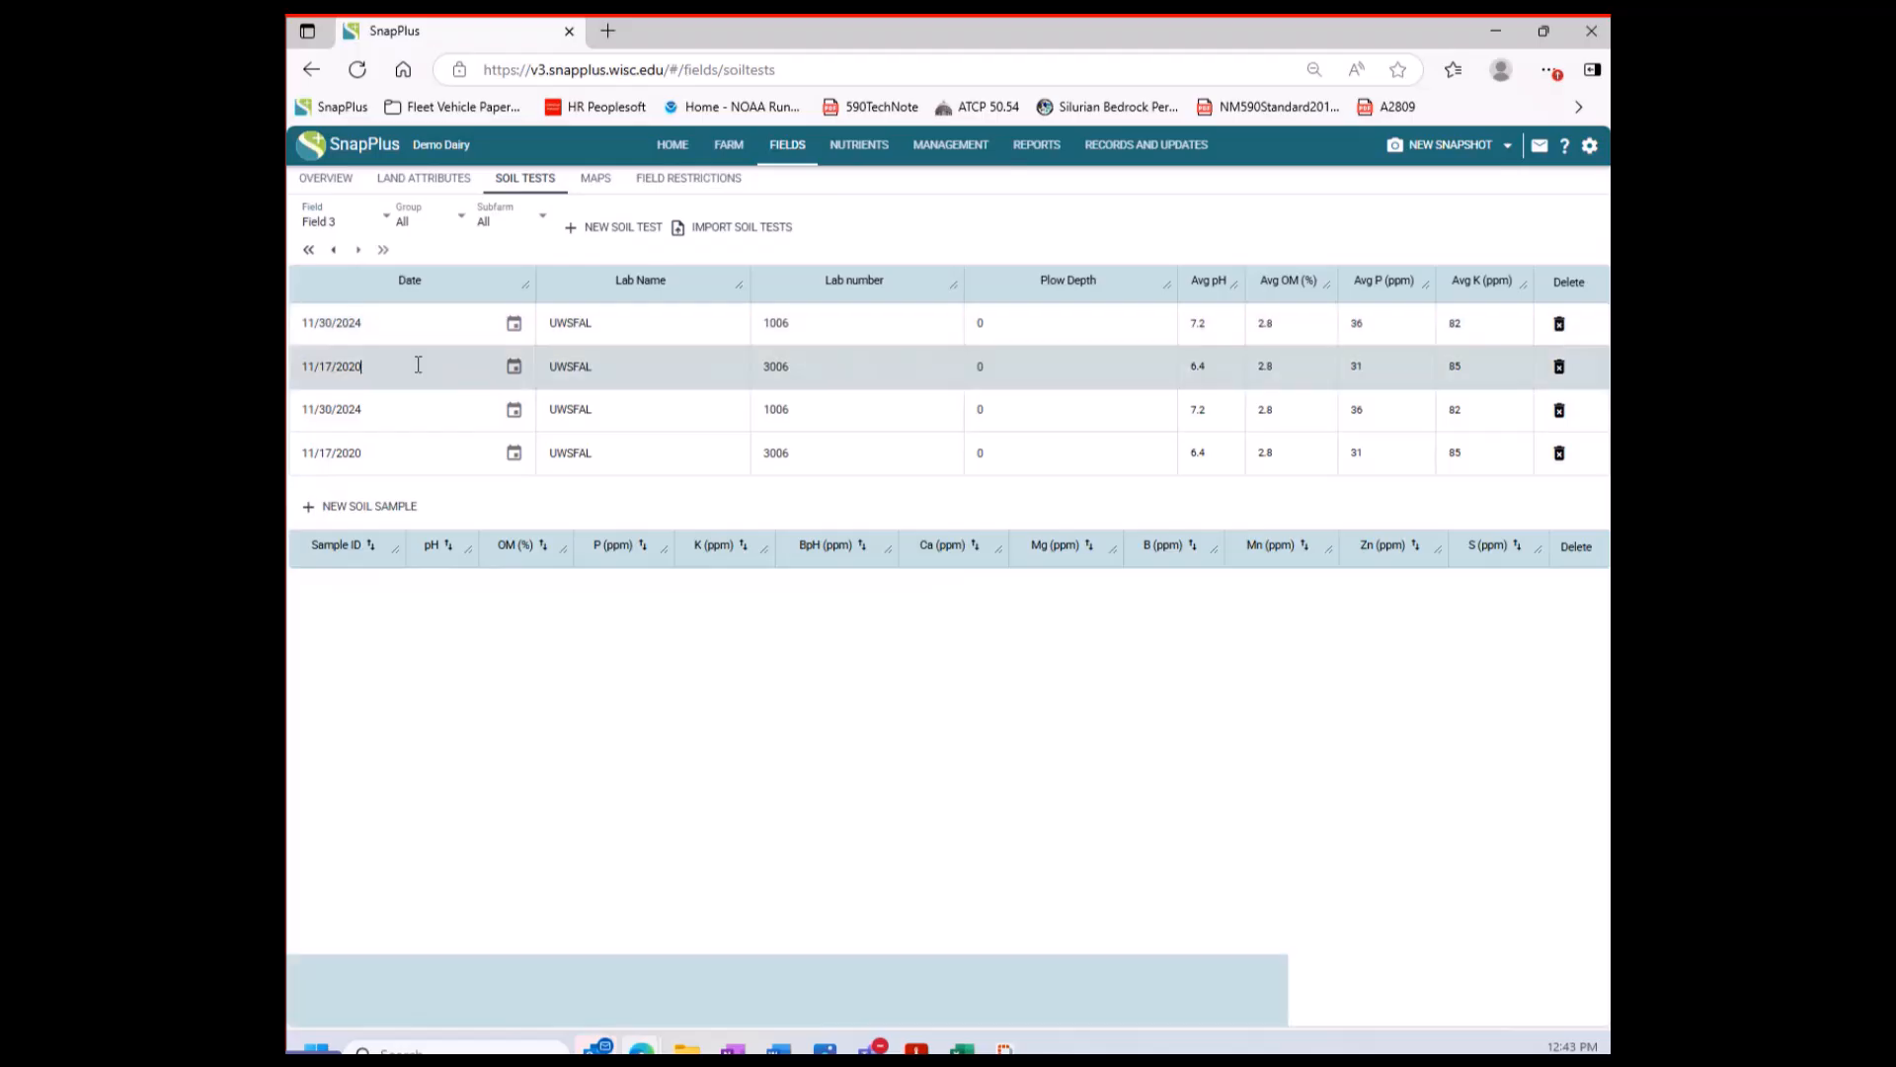
left_click(416, 418)
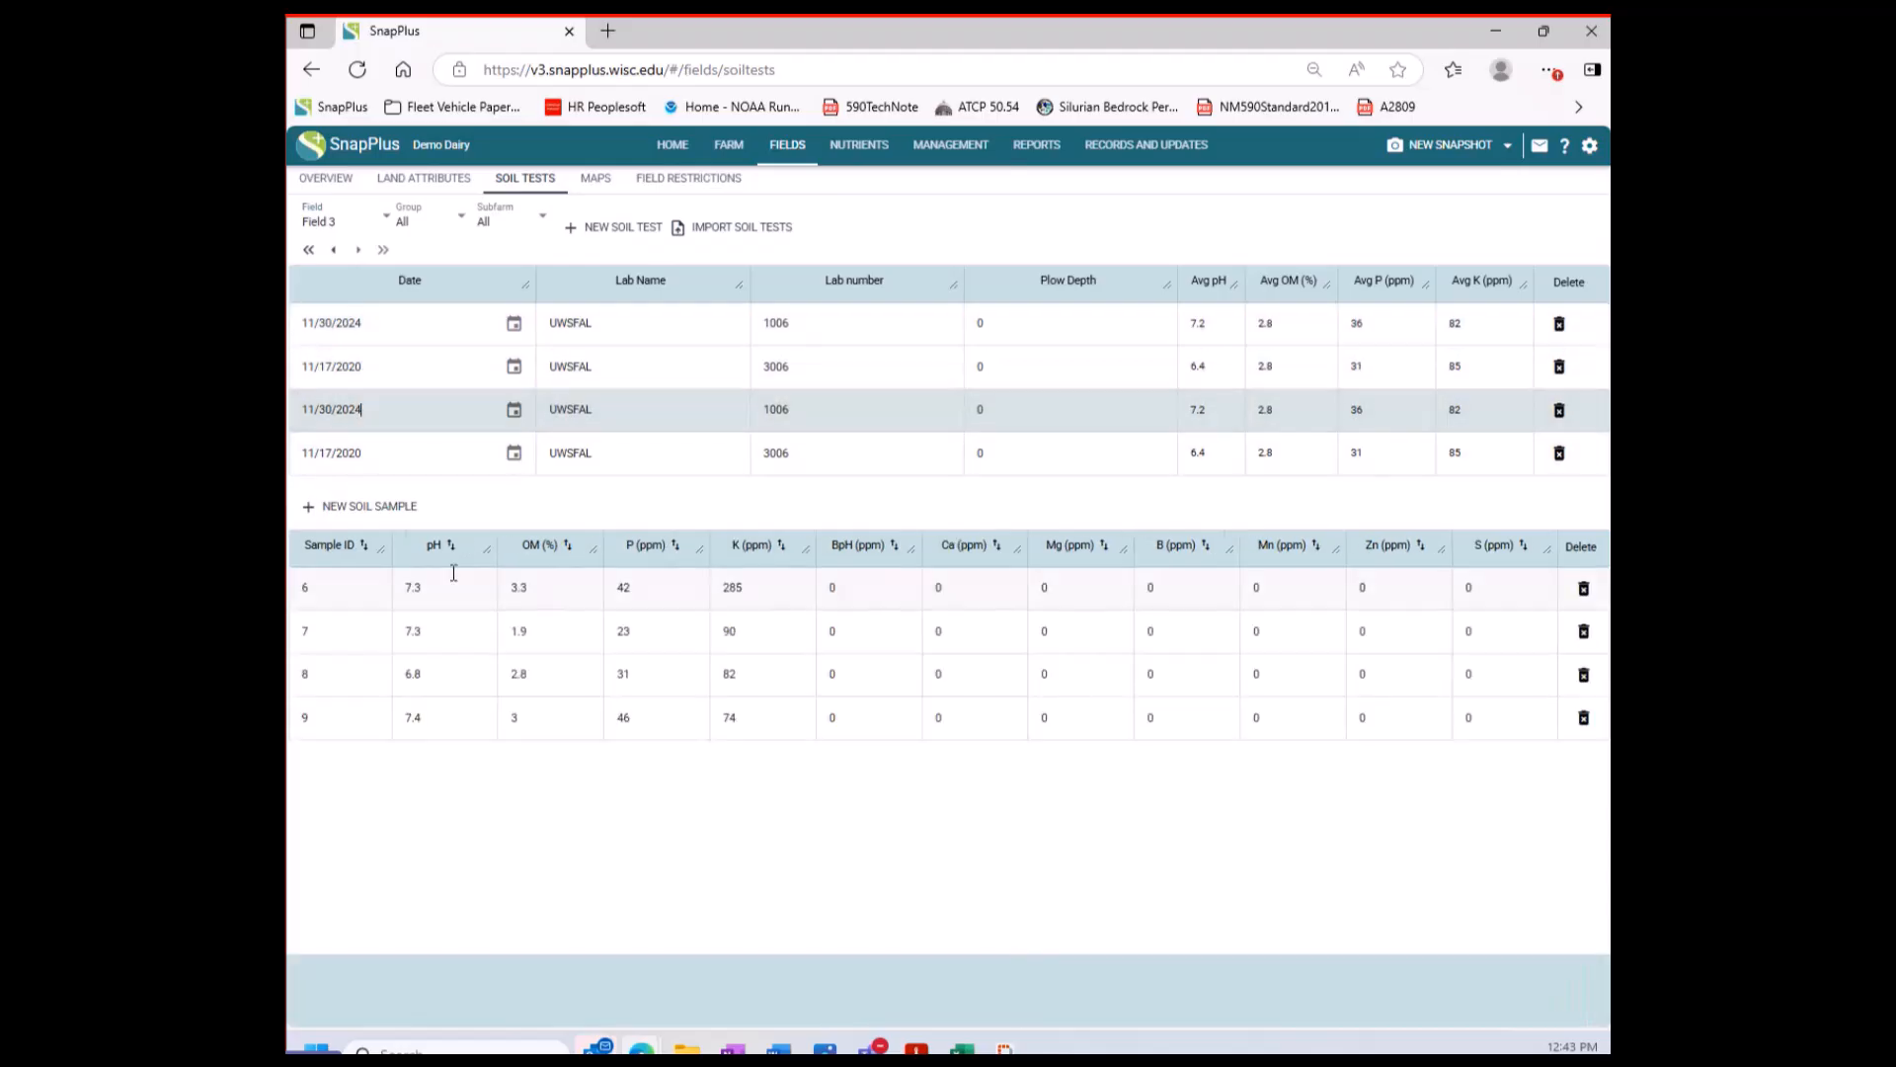